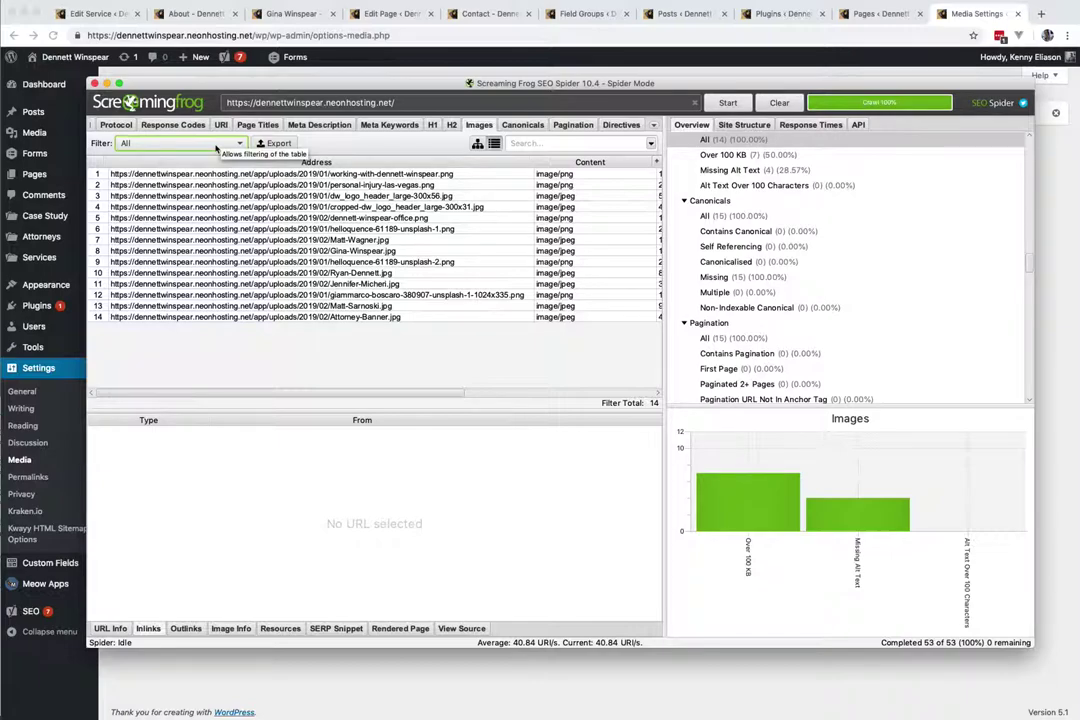
Step: Filter the crawled images to Missing Alt Text and examine which pages use dw_logo_header_large-300x56.jpg
left_click(216, 146)
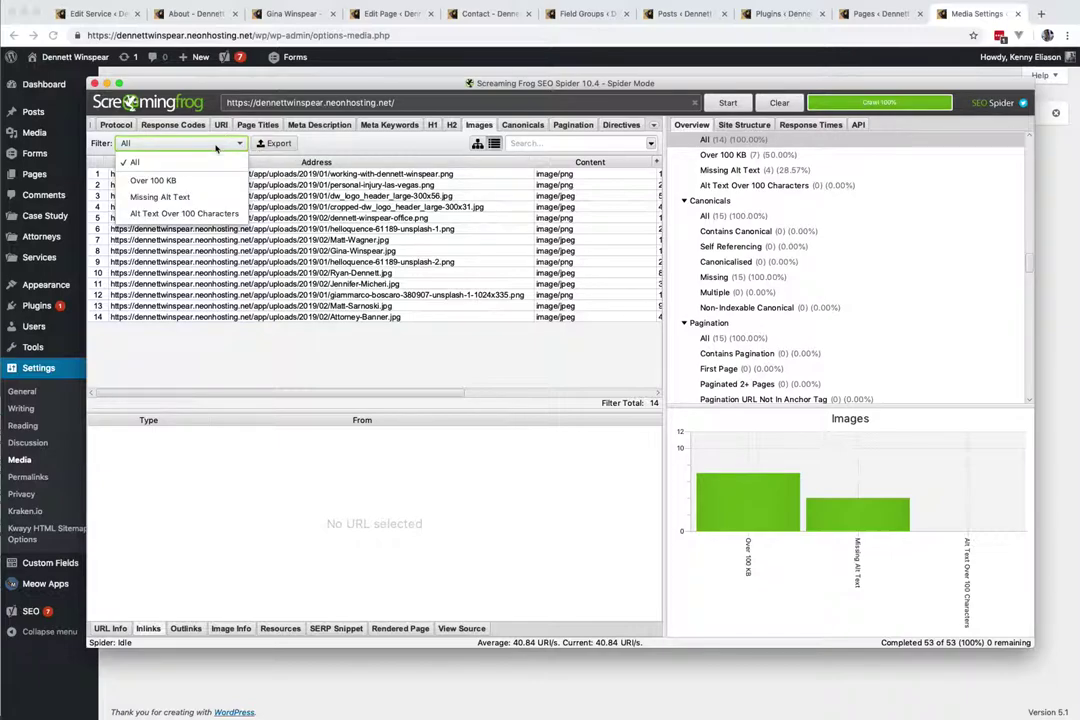
left_click(193, 197)
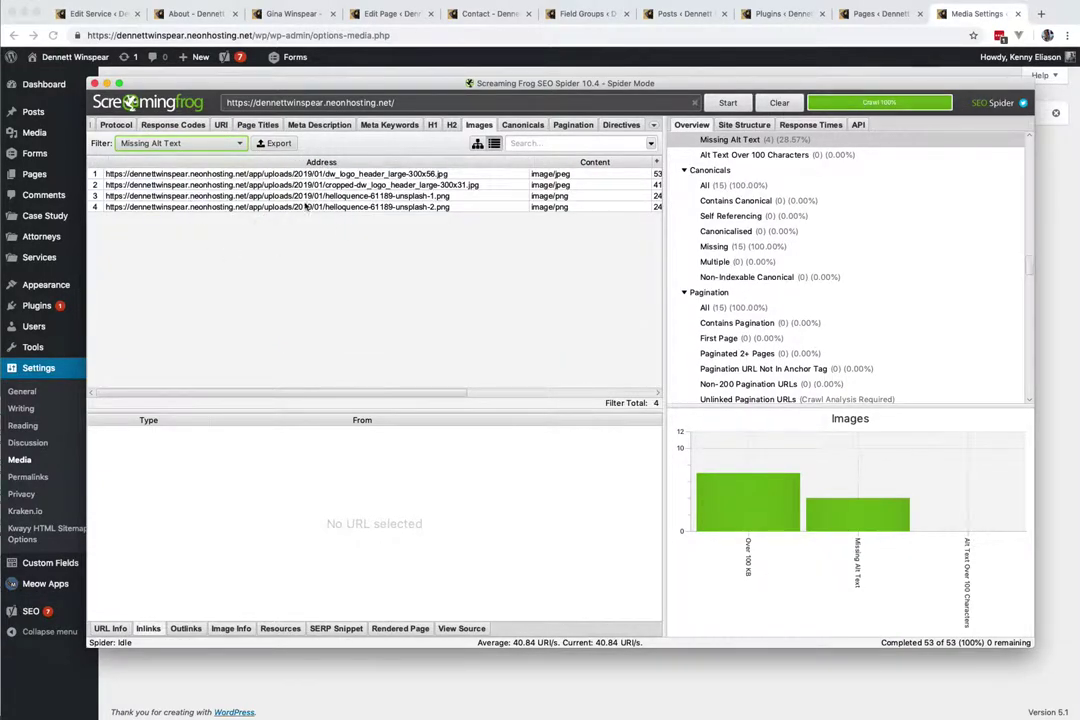
left_click(365, 175)
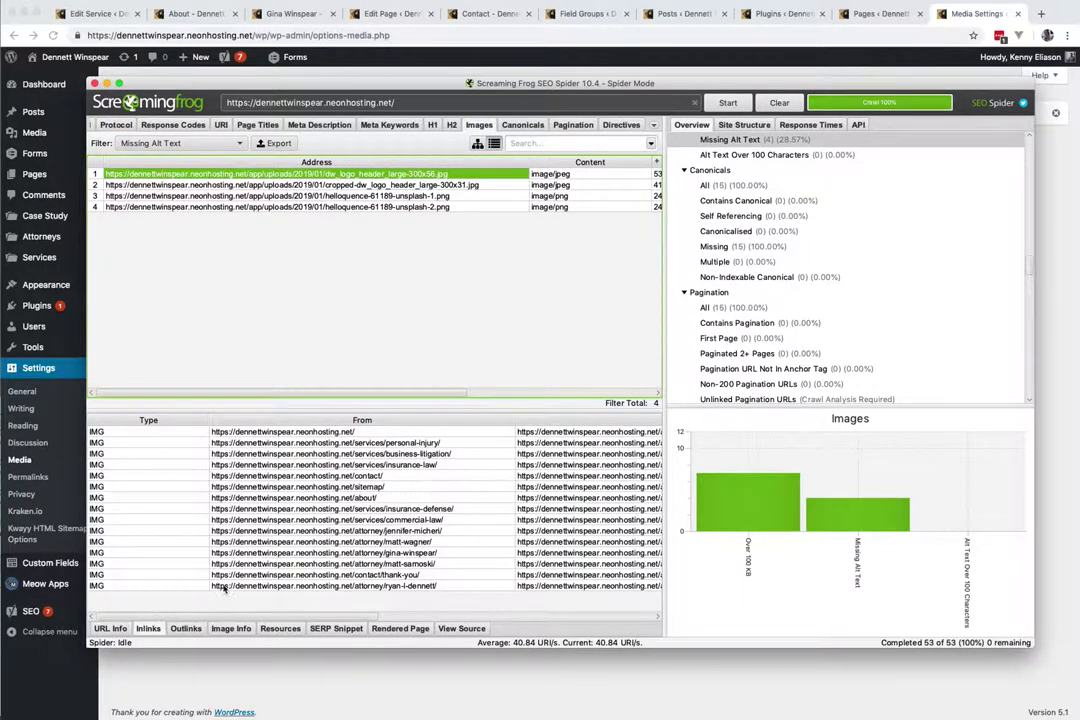
scroll(561, 503, "right", 3)
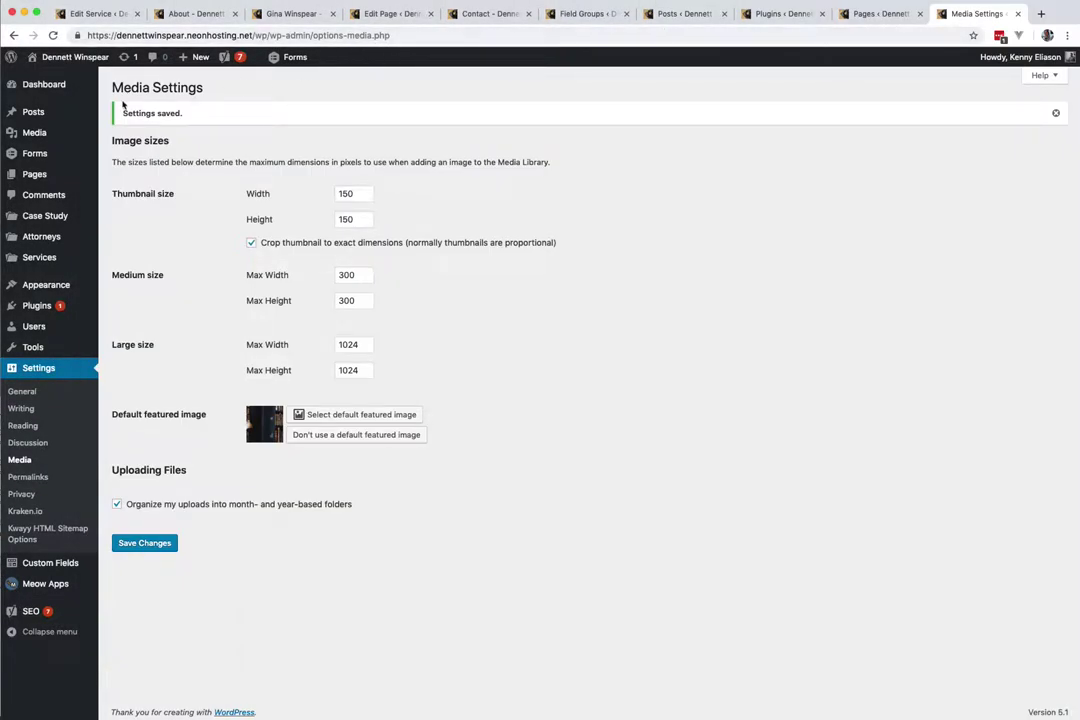
Step: In the WordPress Customizer's Site Identity settings, start changing the logo and pick dw_logo_header_large.jpg from the media library
mouse_move(52, 294)
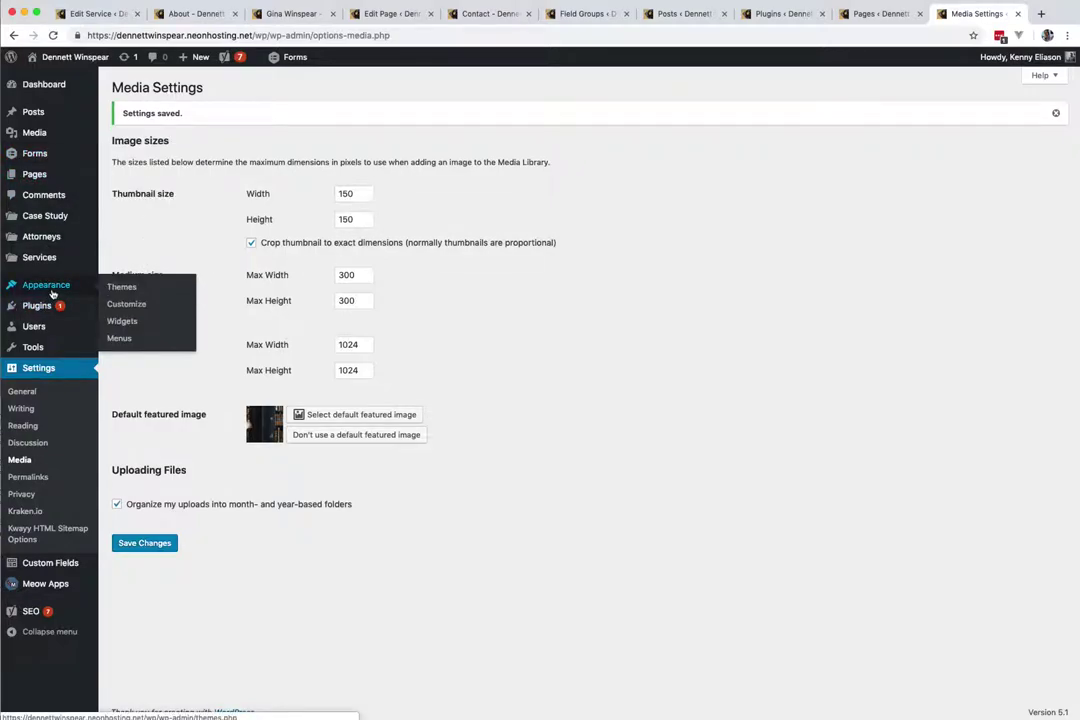
left_click(121, 304)
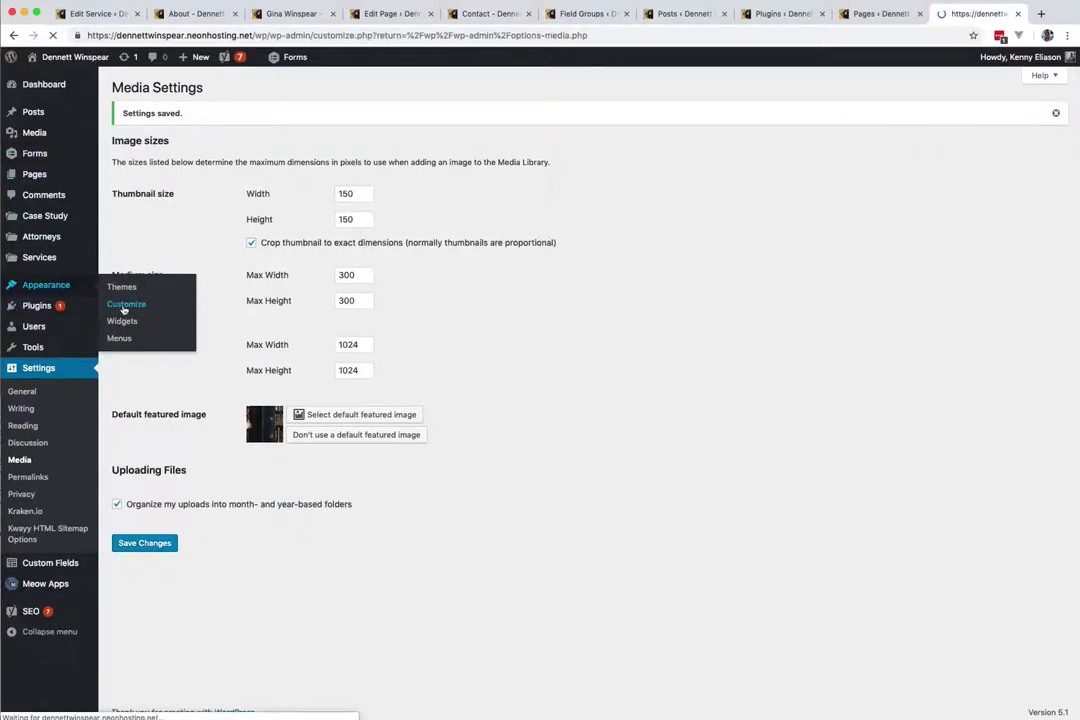
left_click(99, 196)
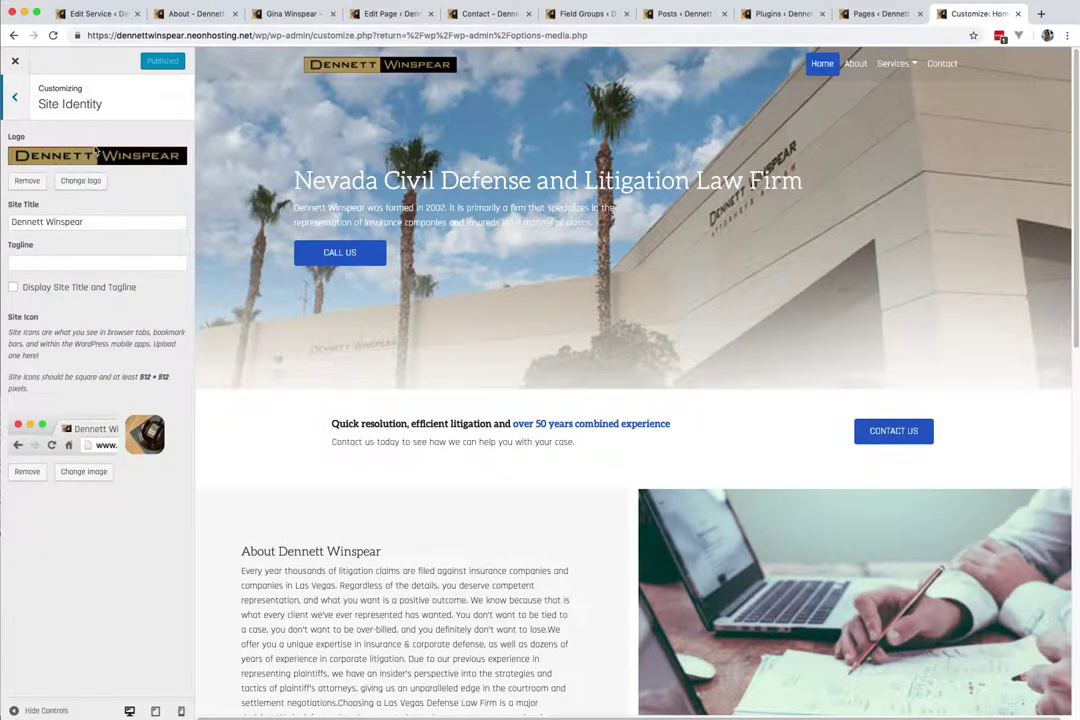
left_click(77, 179)
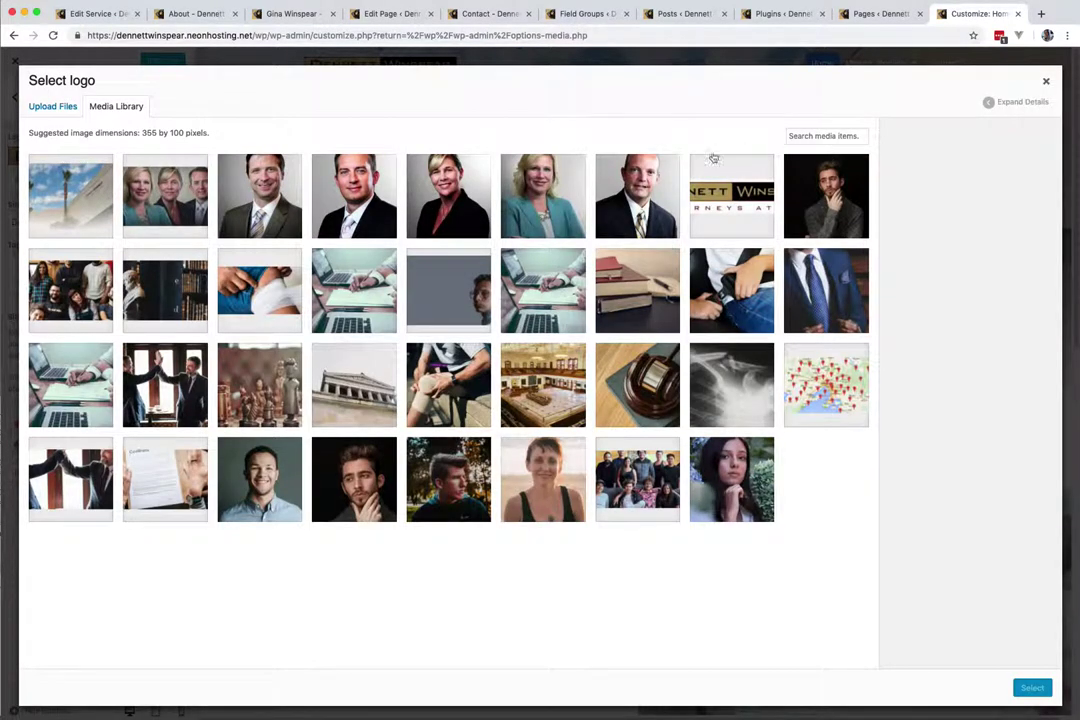
left_click(692, 198)
Step: Set both the title and the alt text of the logo image to "Dennett Winspear Attorneys at Law"
double_click(1031, 284)
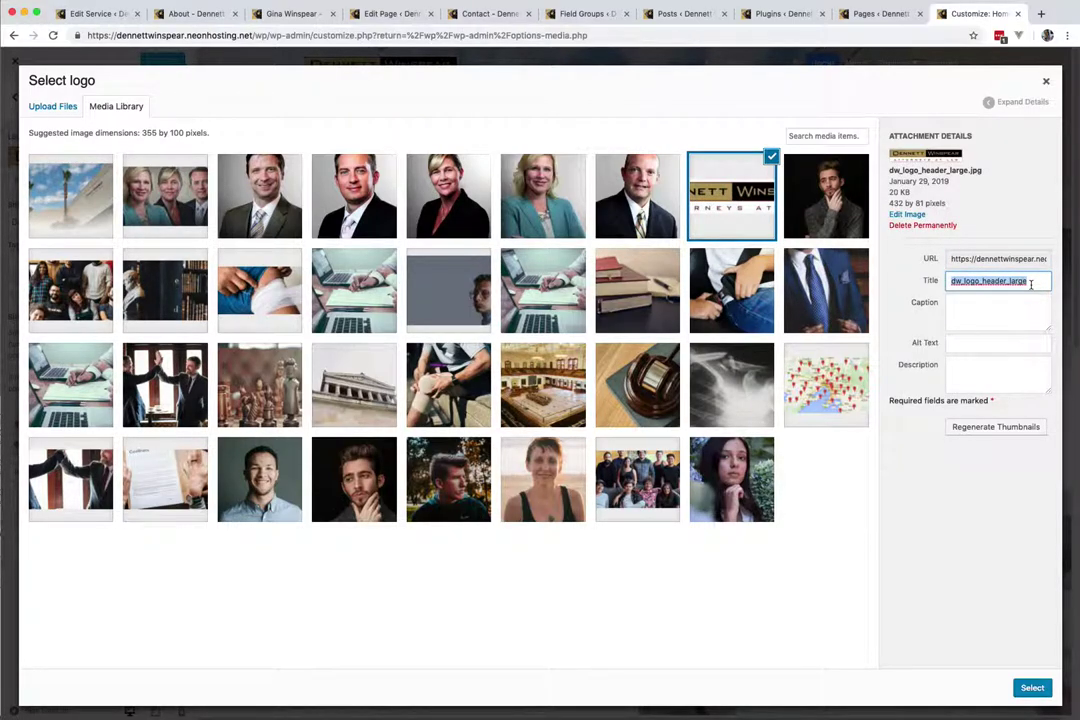
key("BackSpace")
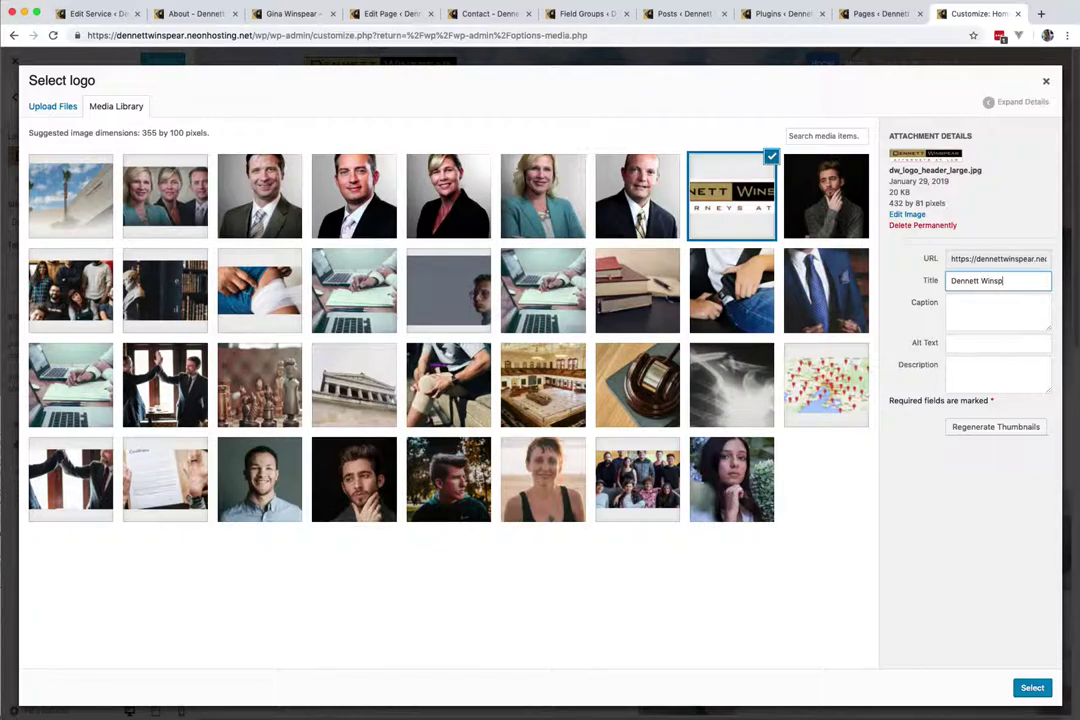
type("Dennett Winspear Attorneys at Law")
key("ctrl+a")
key("ctrl+c")
key("Tab")
key("Tab")
key("ctrl+v")
key("shift+Tab")
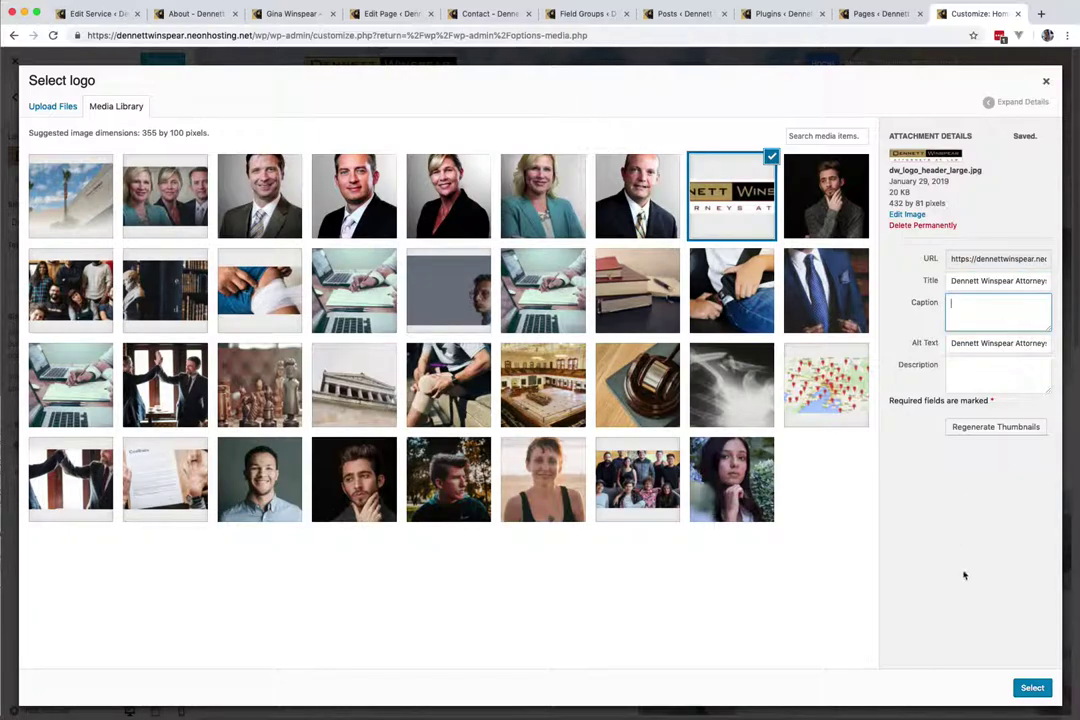
Step: Use the selected image as the site logo without cropping and publish the change
left_click(1032, 689)
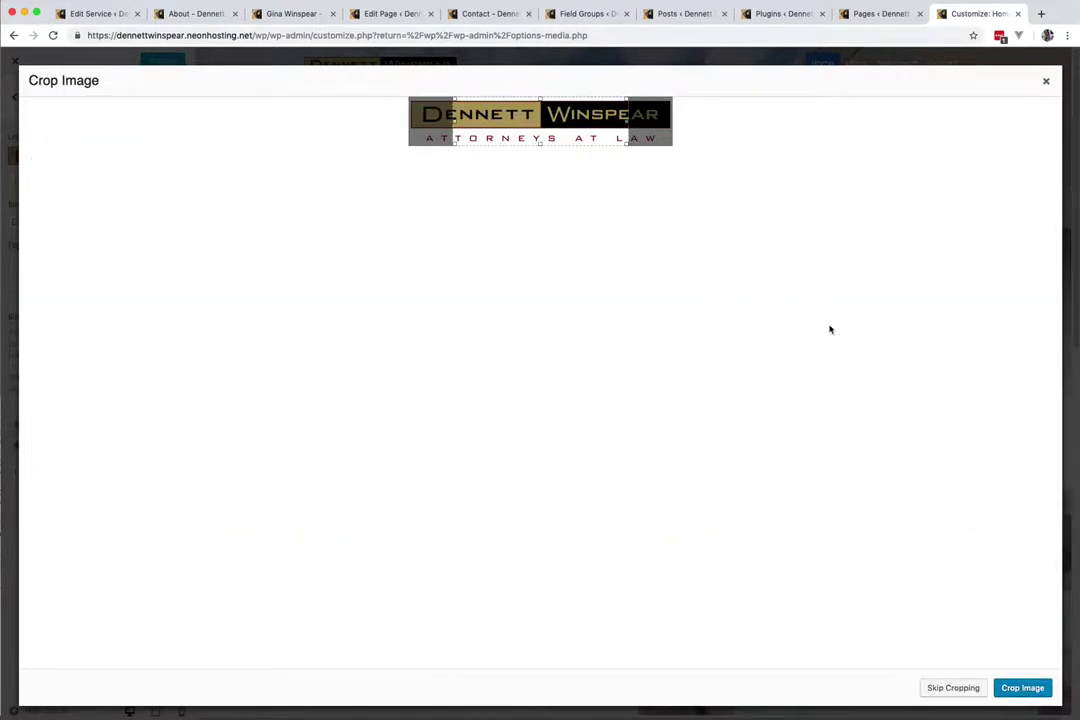
left_click(953, 688)
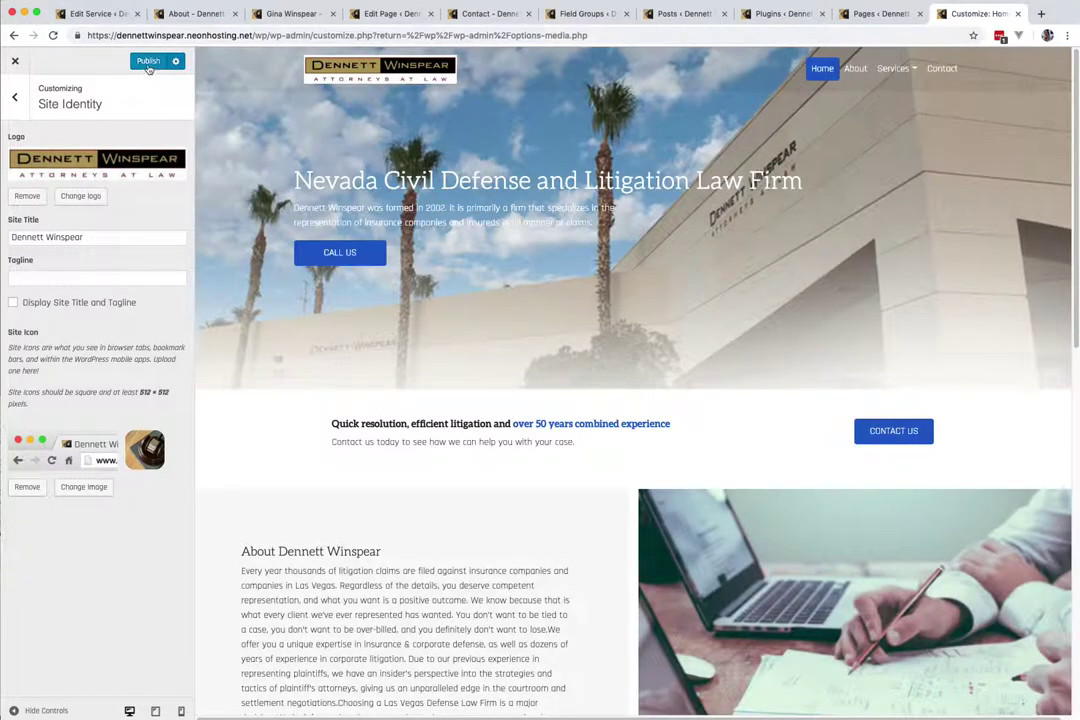
left_click(148, 63)
Step: Switch to Screaming Frog, crawl the site again and list the pages using helloquence-61189-unsplash-1.png
key("super+Tab")
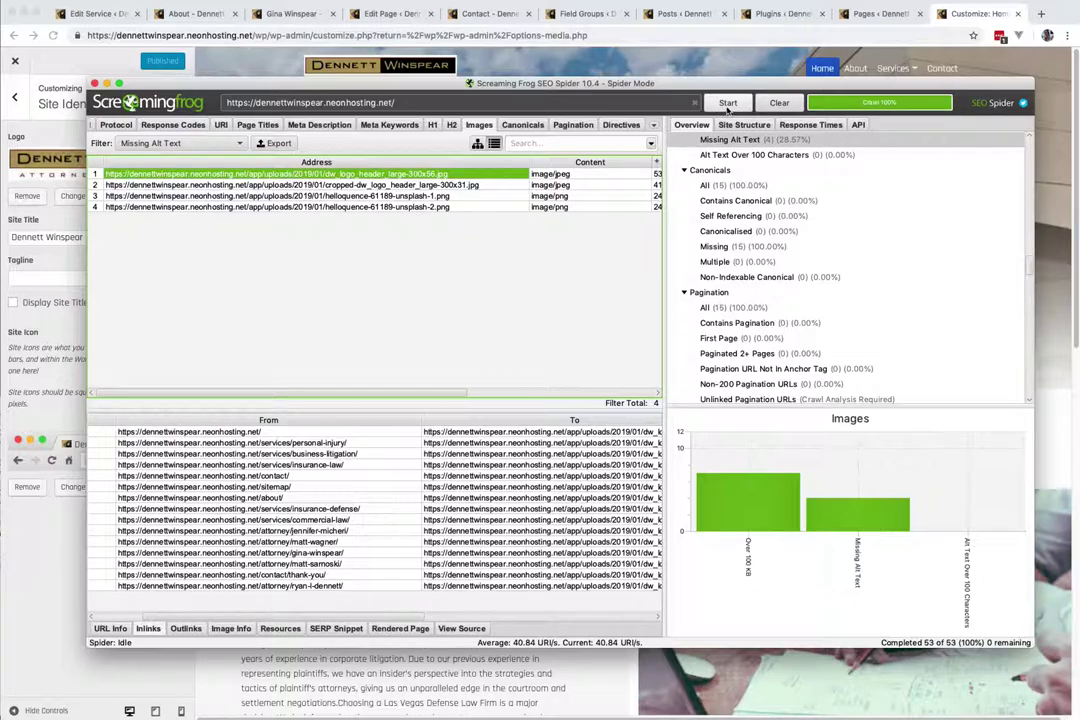
left_click(728, 104)
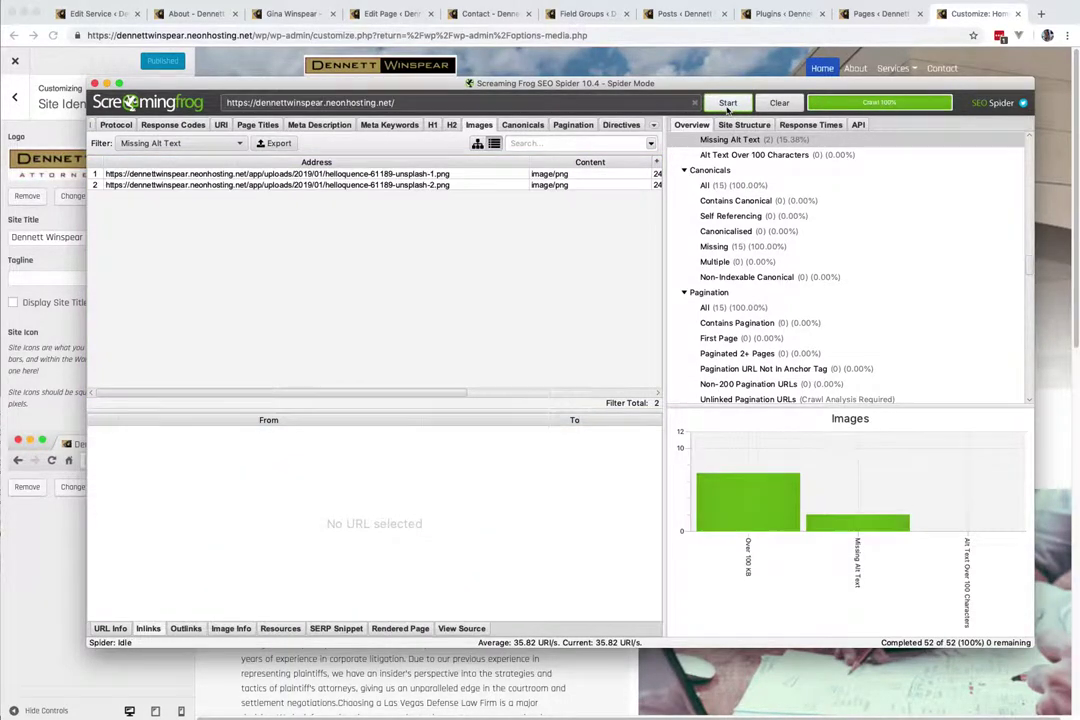
left_click(312, 175)
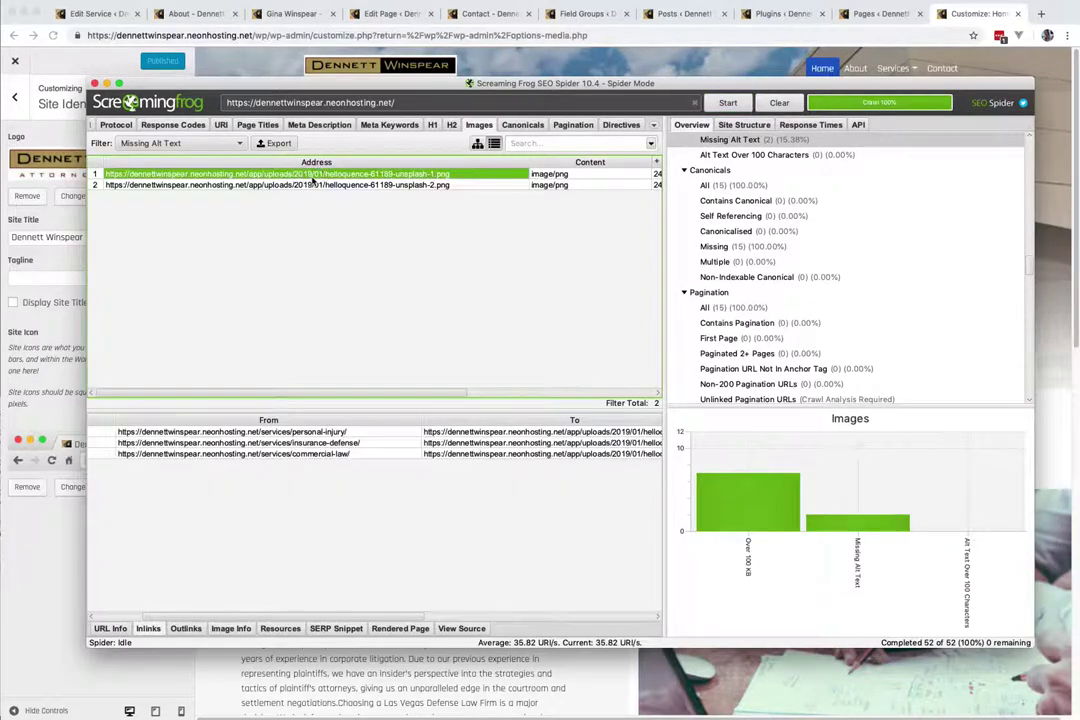
Step: Take the personal-injury page's address from the inlinks, load it in the browser and open the service for editing
left_click(298, 433)
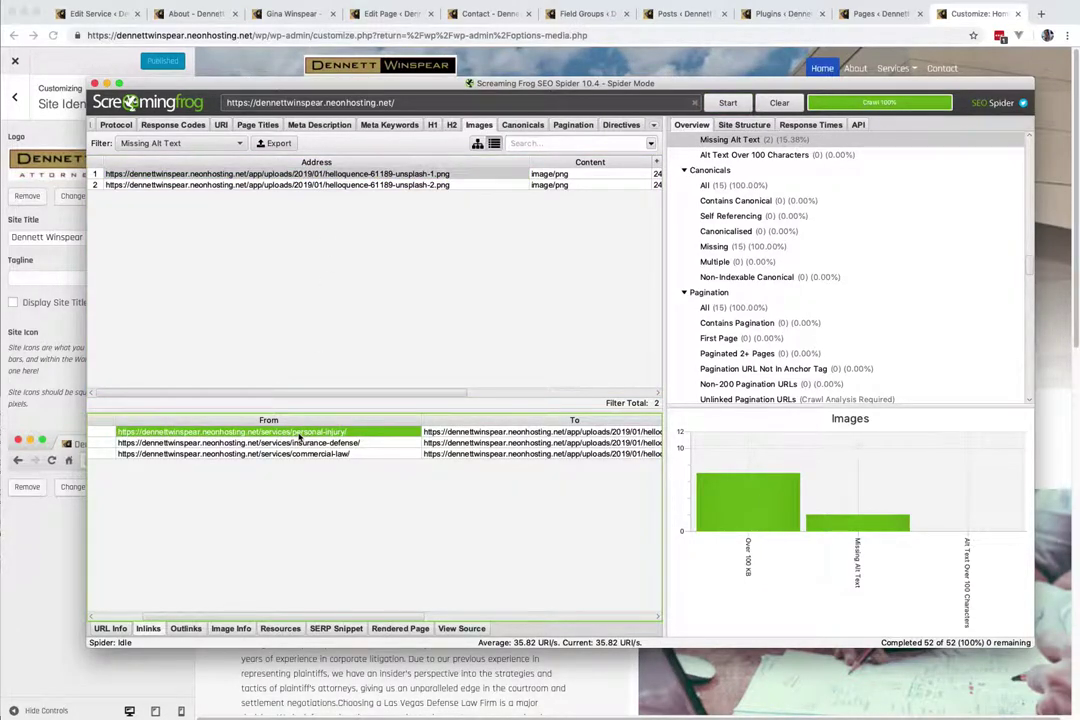
left_click(367, 46)
left_click(362, 35)
key("ctrl+v")
key("Return")
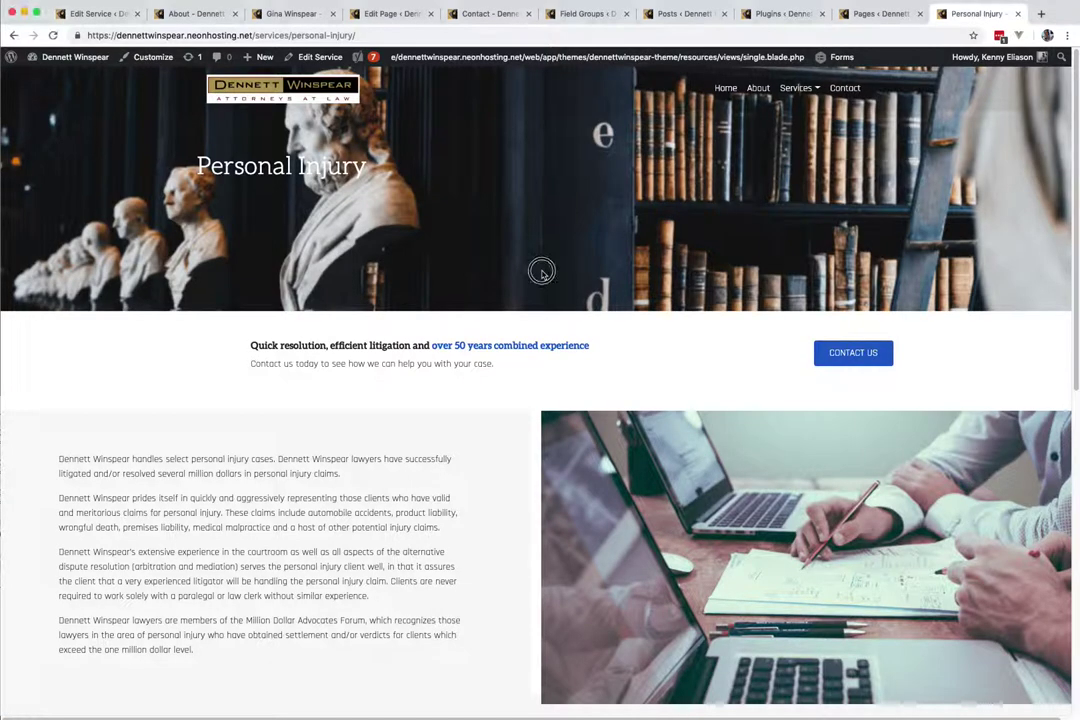
left_click(314, 56)
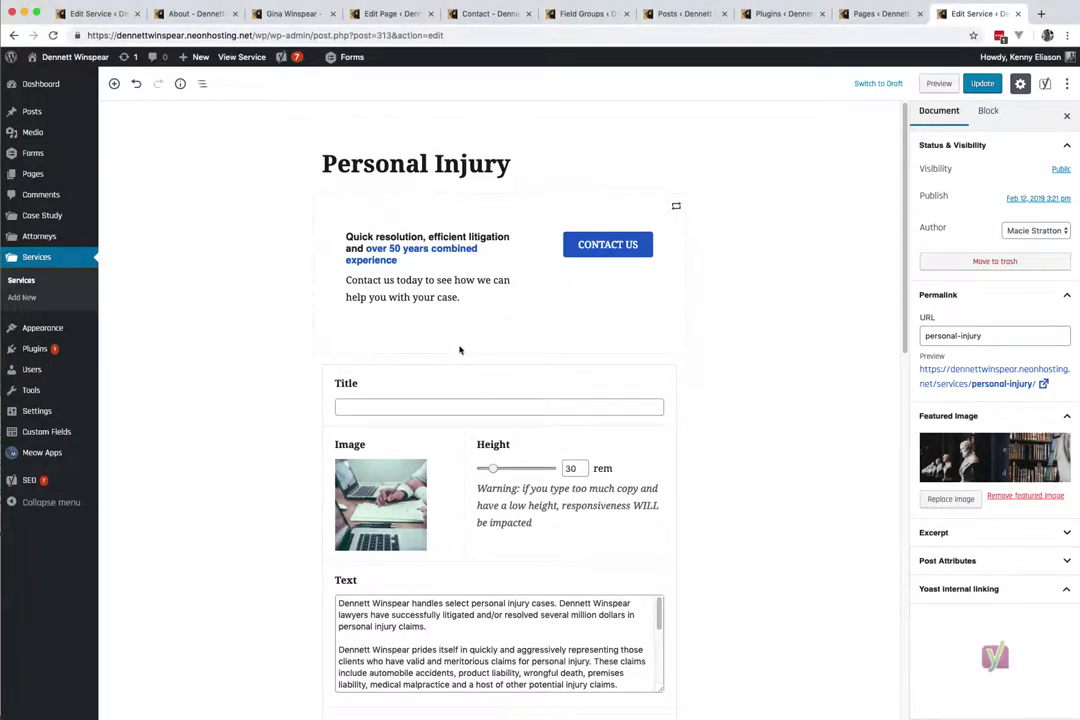
Step: Check the flagged image's file name against the crawl and set the matching Personal Injury image's title to "Working at the Computer"
key("super+Tab")
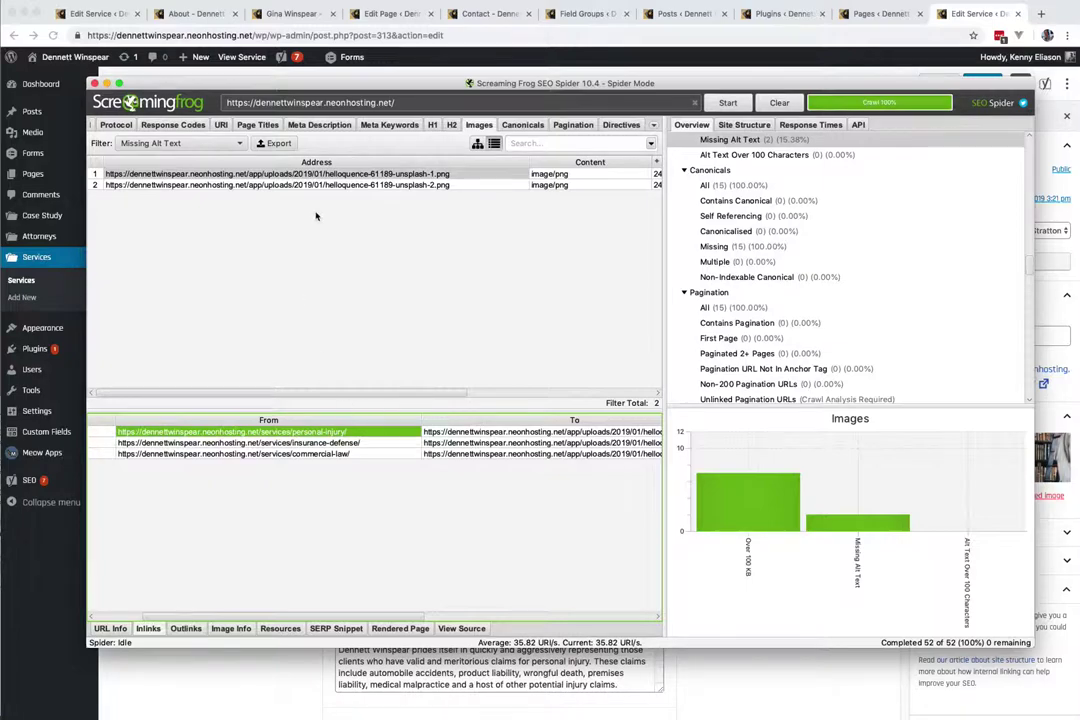
left_click(270, 684)
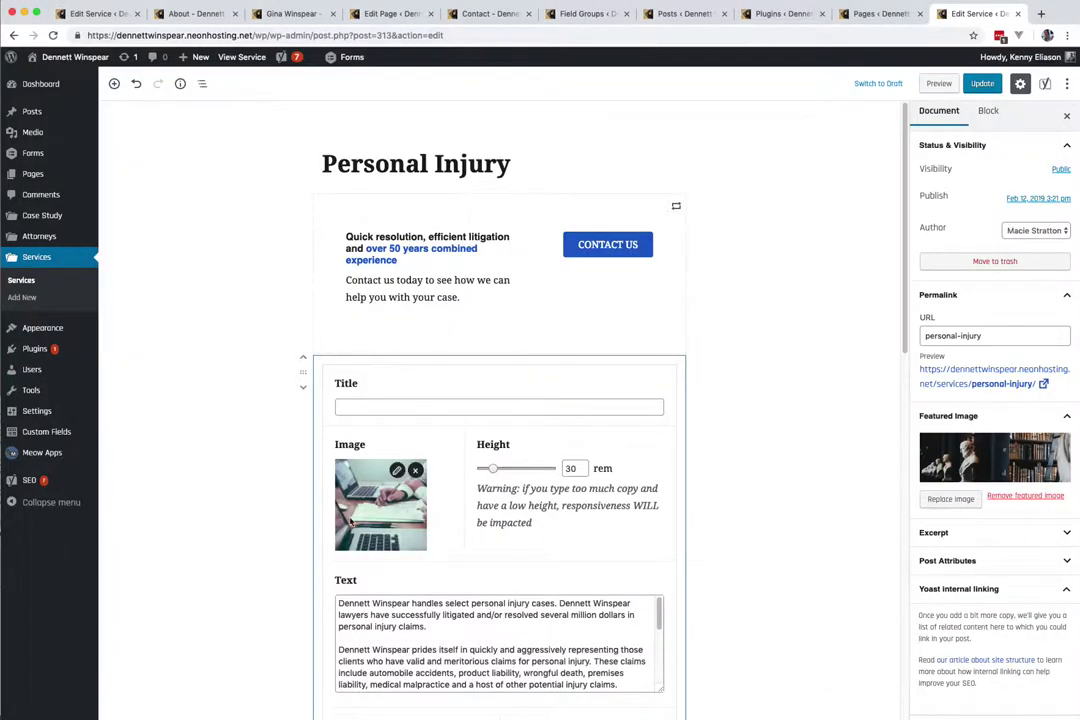
left_click(415, 468)
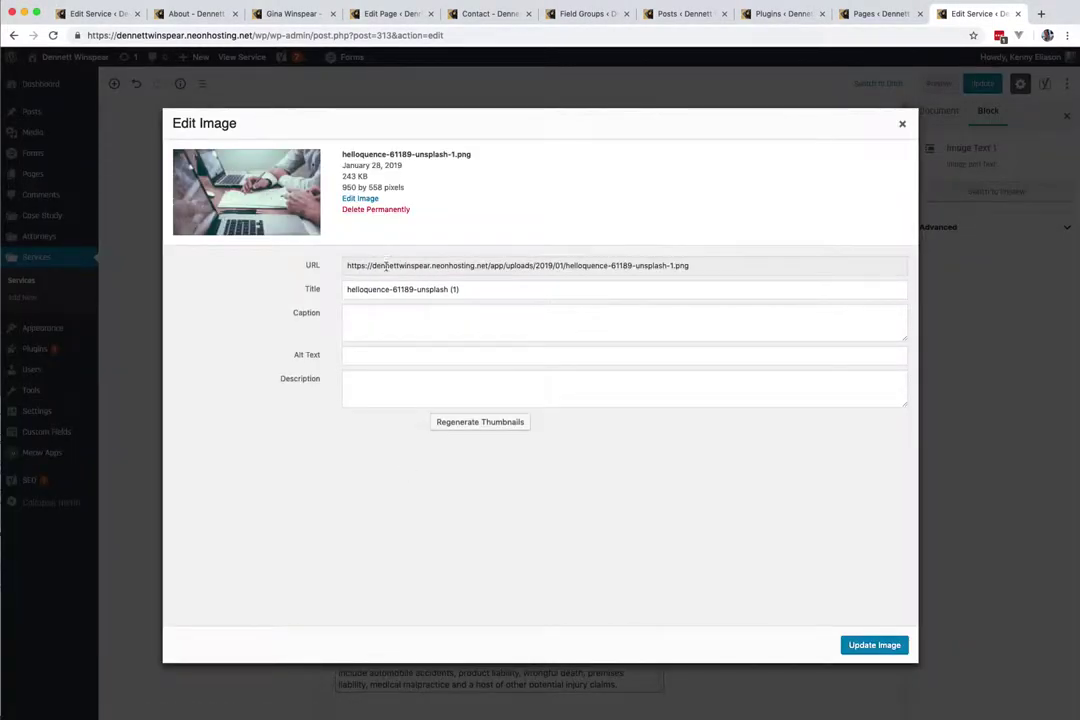
left_click_drag(480, 288, 274, 283)
type("Working at the Computer")
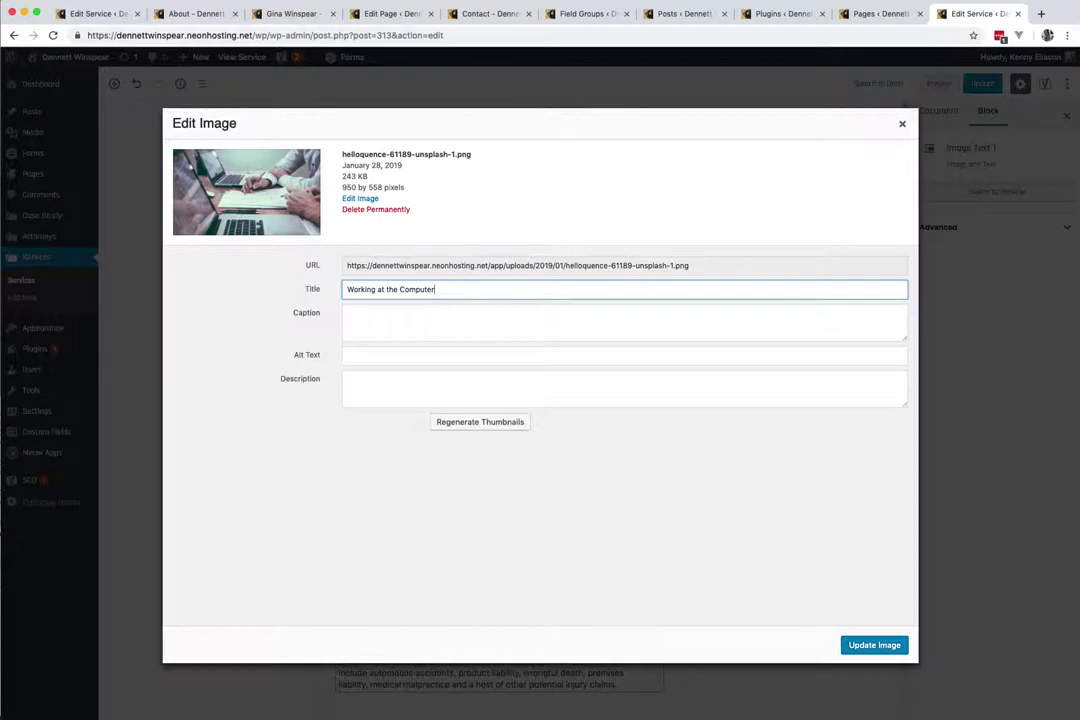
Step: Copy the image title into the alt text, save the image details and update the Personal Injury service
key("super+a")
key("super+c")
key("Tab")
key("Tab")
key("super+v")
key("shift+Tab")
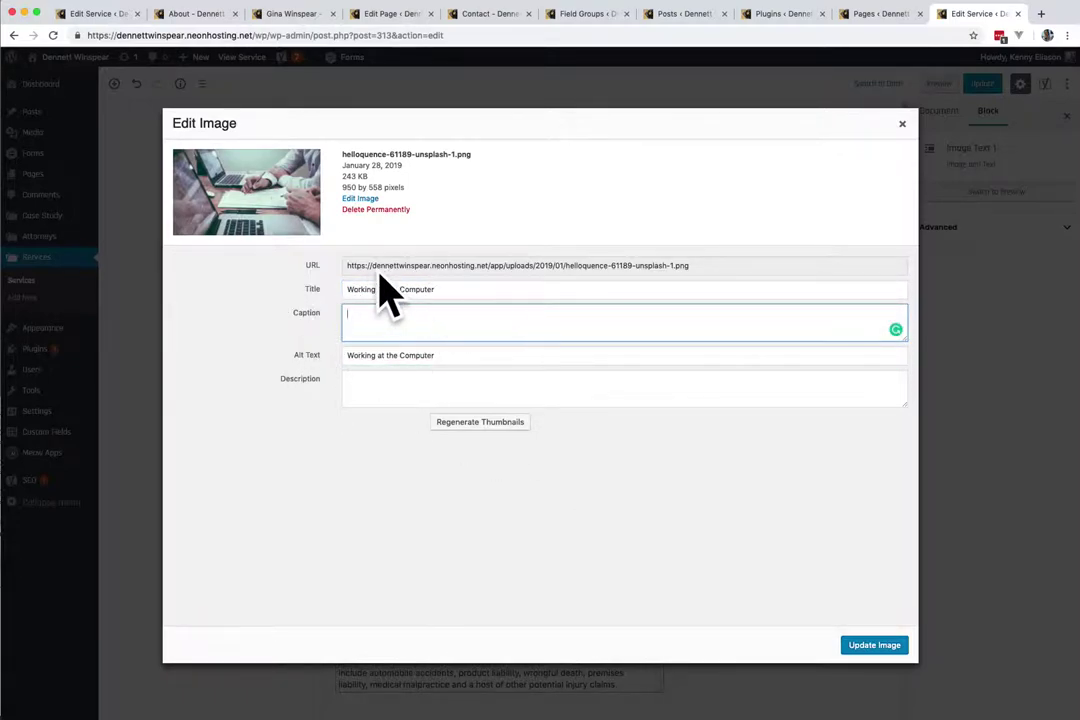
left_click(875, 645)
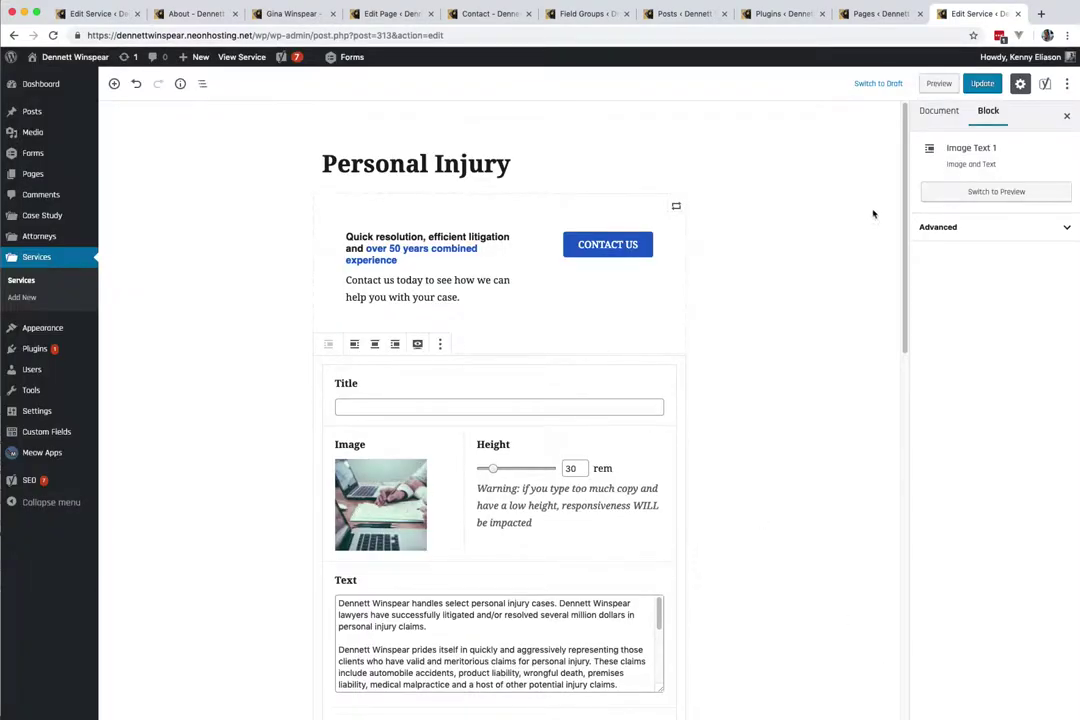
left_click(983, 85)
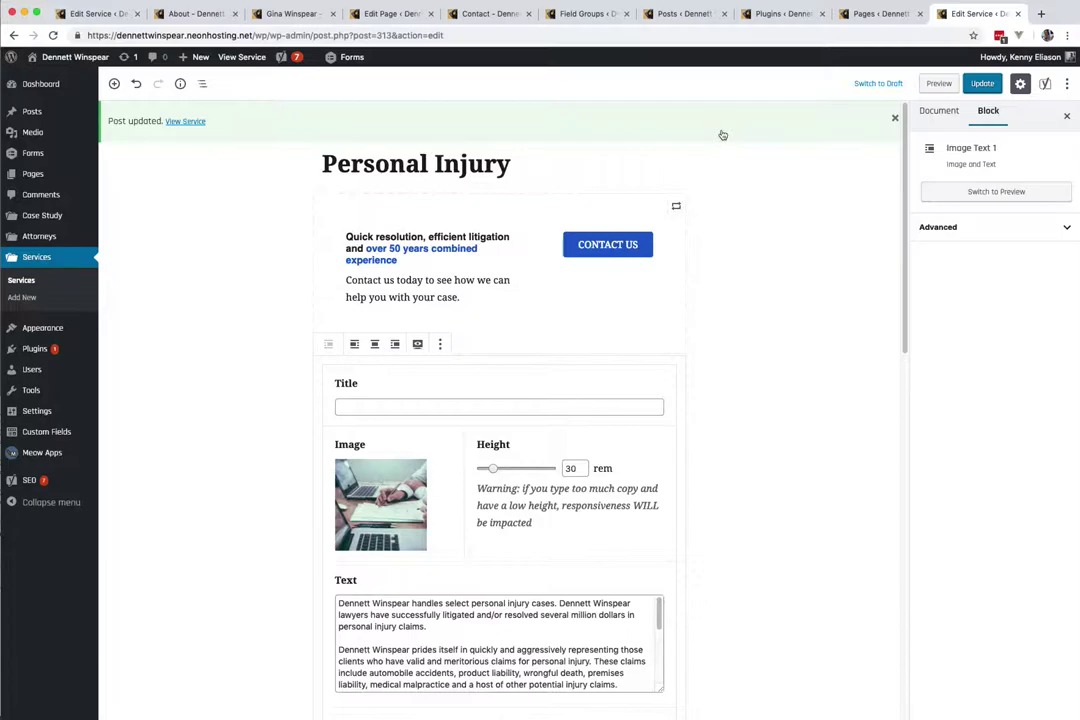
Step: Switch to Screaming Frog and copy the business-litigation page's address from the inlinks of helloquence-61189-unsplash-2.png
key("super+Tab")
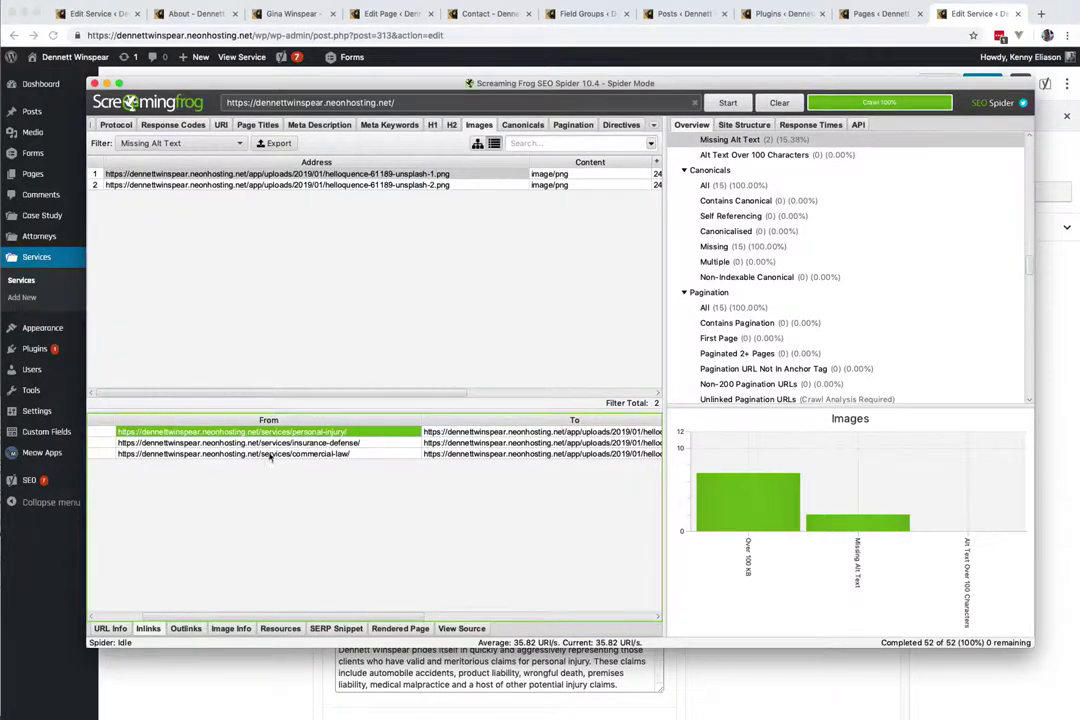
left_click(410, 186)
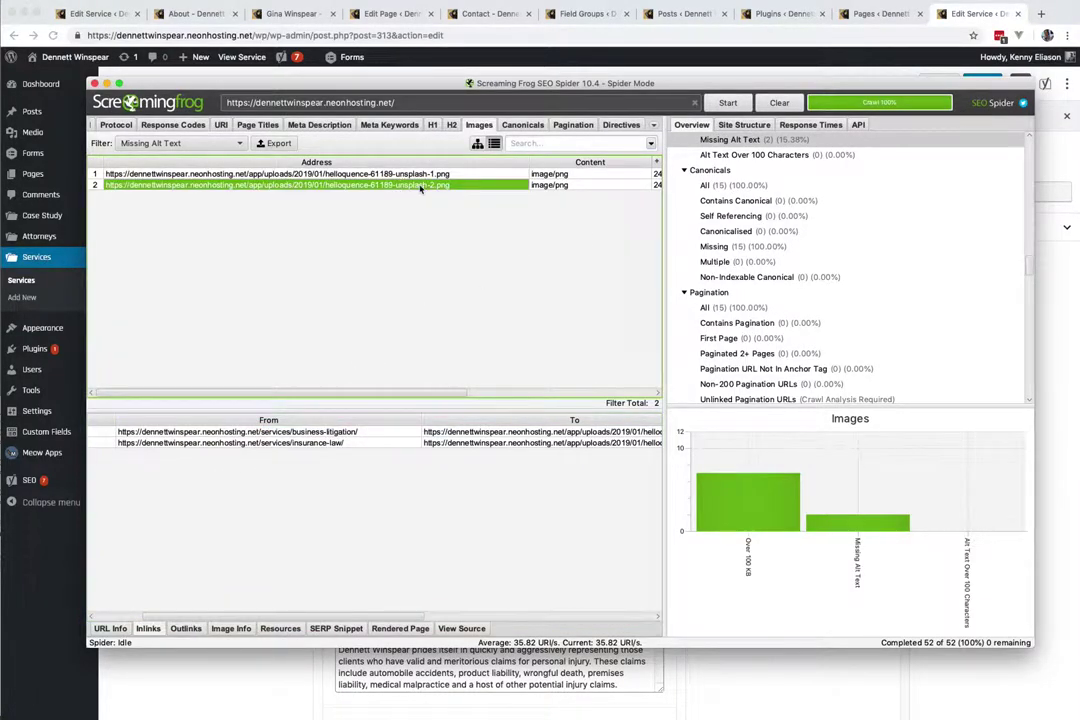
left_click(330, 433)
key("super+c")
Step: Load the copied business-litigation address in the browser and open that service for editing
key("super+Tab")
left_click(441, 41)
key("super+v")
key("super+Return")
key("Return")
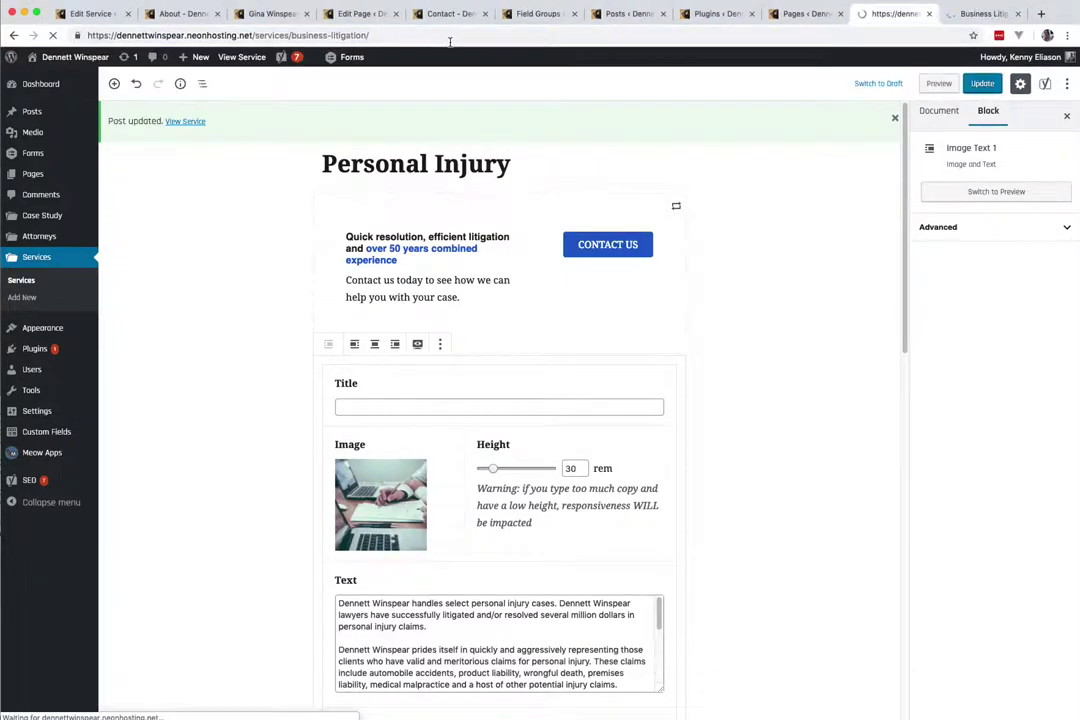
left_click(318, 57)
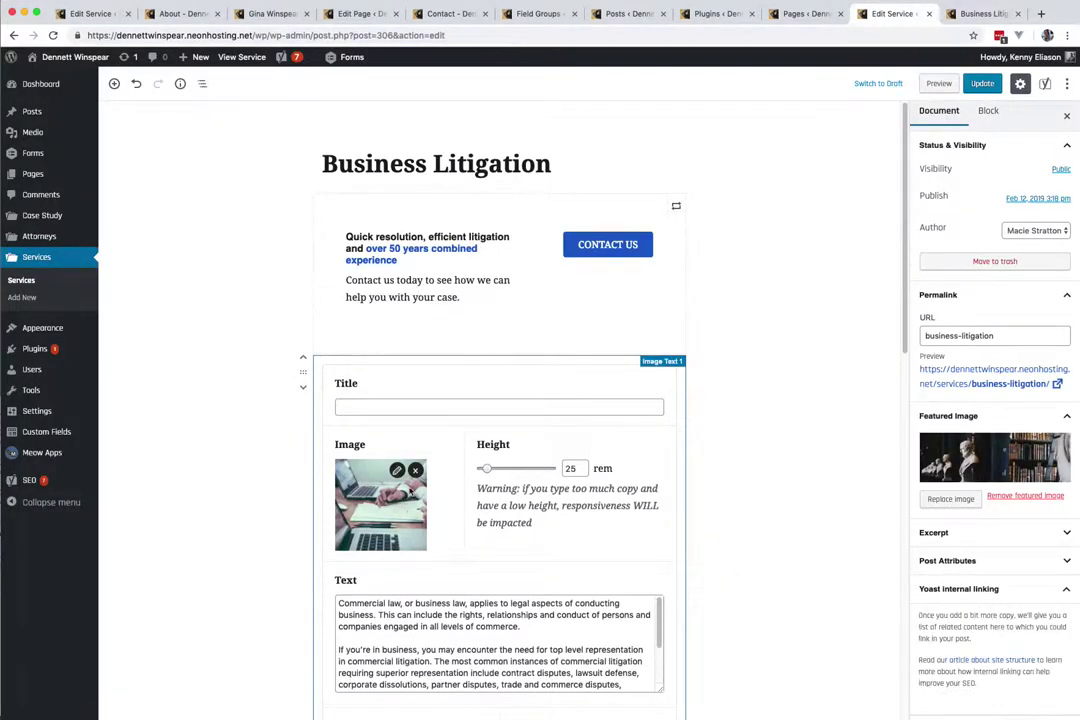
Step: Check the file name in the Business Litigation block image's details and close them without changes
left_click(397, 470)
left_click_drag(470, 155, 383, 155)
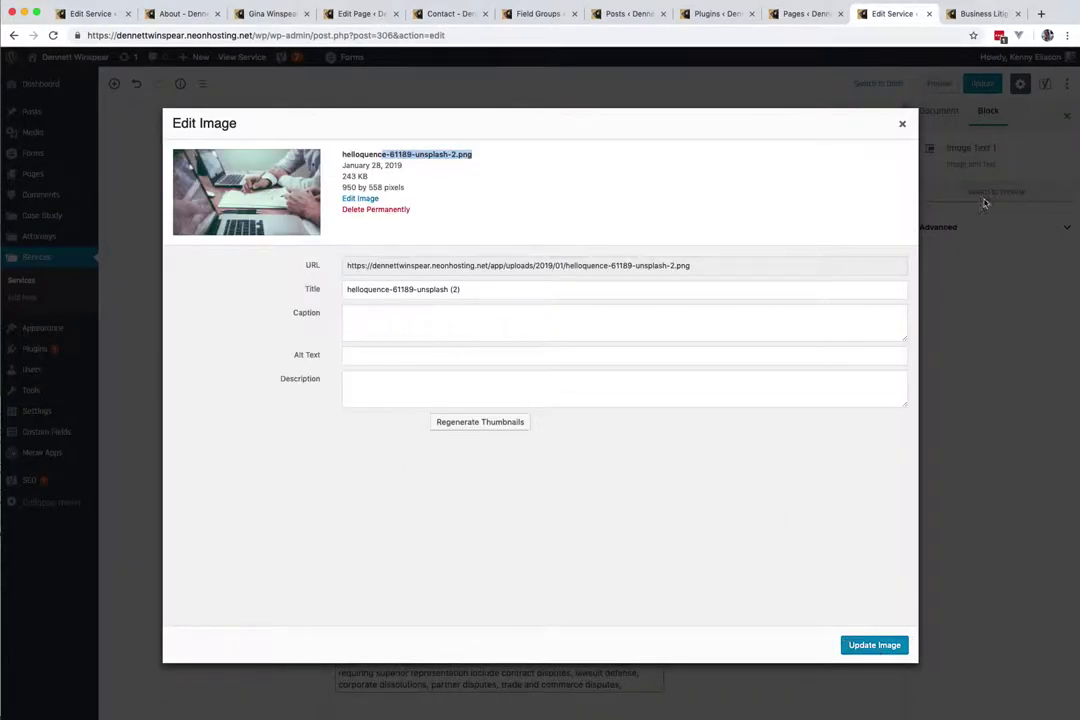
left_click(903, 125)
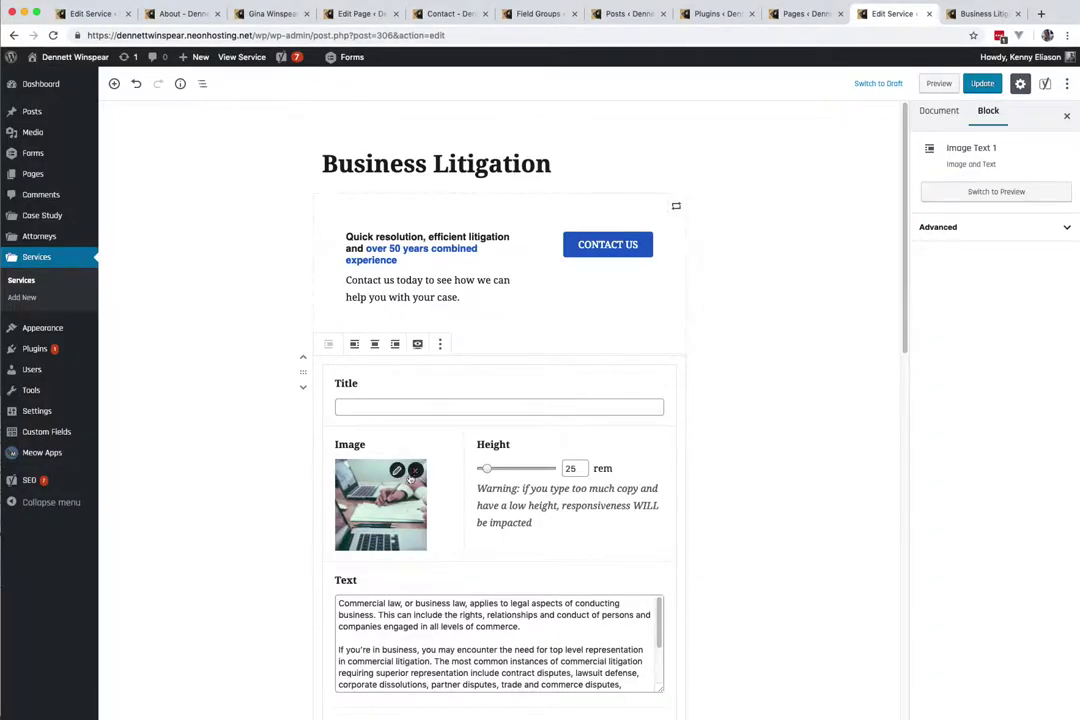
Step: Replace the Business Litigation block image with working-with-dennett-winspear.png from the media library and update the service
left_click(415, 470)
left_click(359, 486)
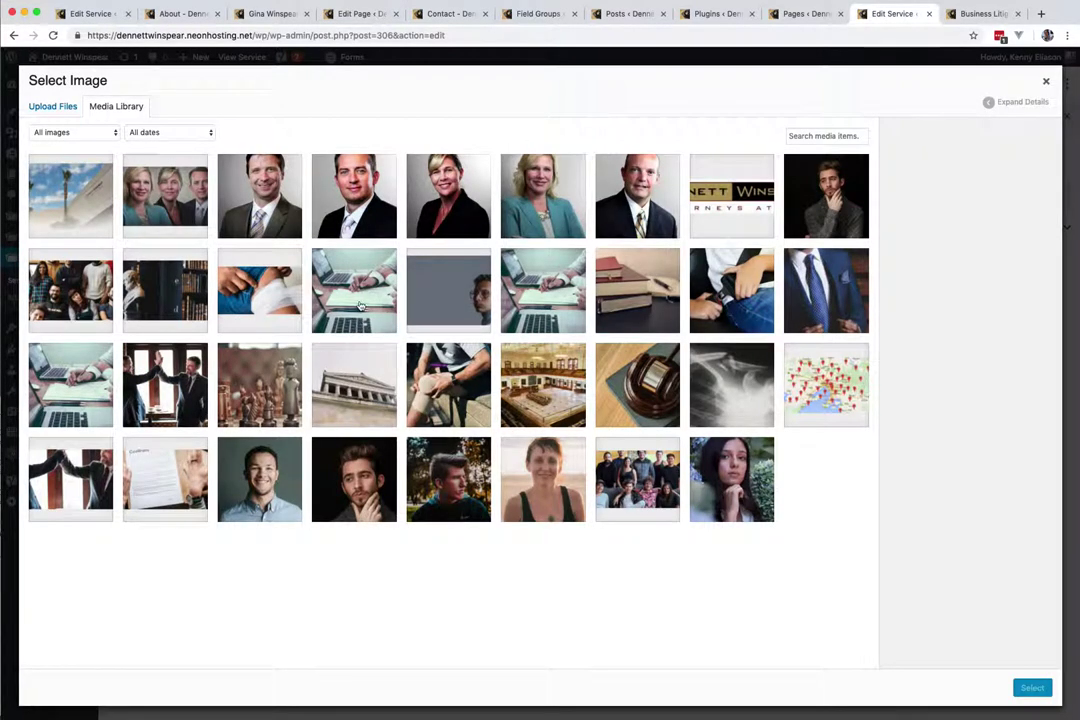
left_click(360, 308)
left_click(543, 295)
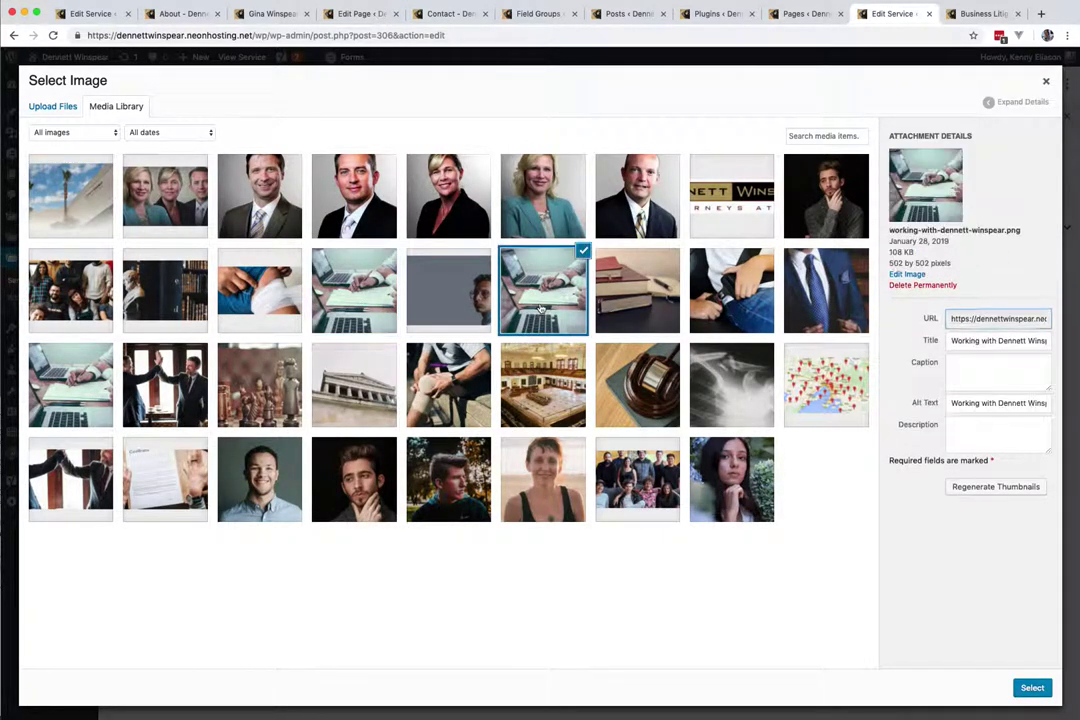
left_click(95, 387)
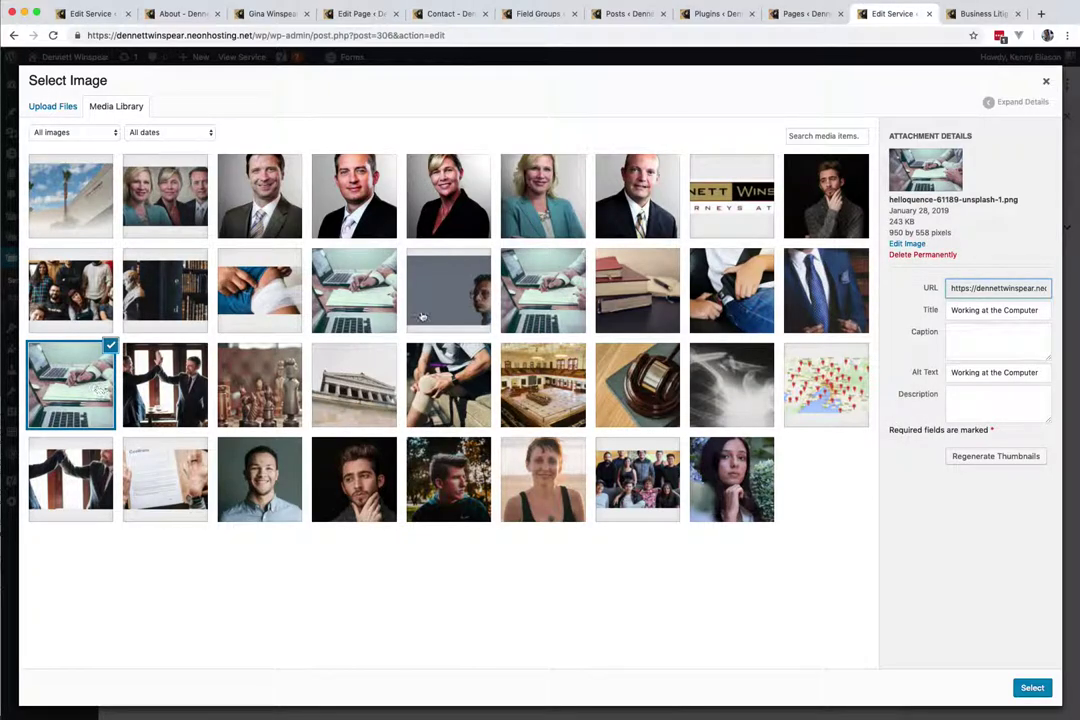
left_click(541, 289)
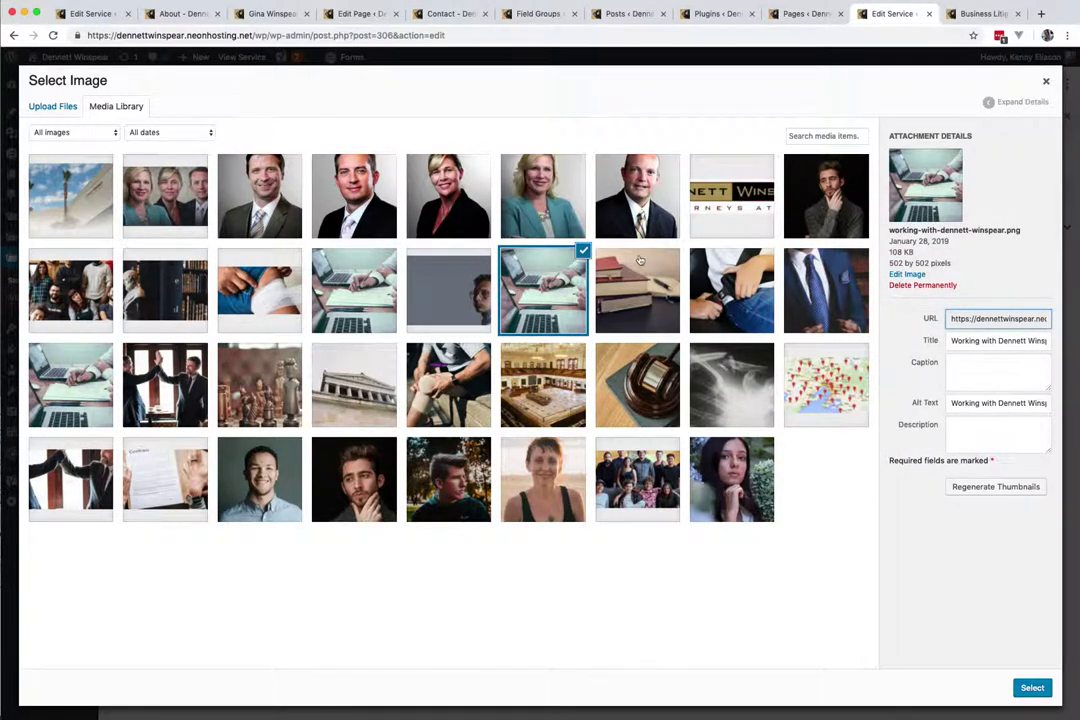
left_click(1031, 687)
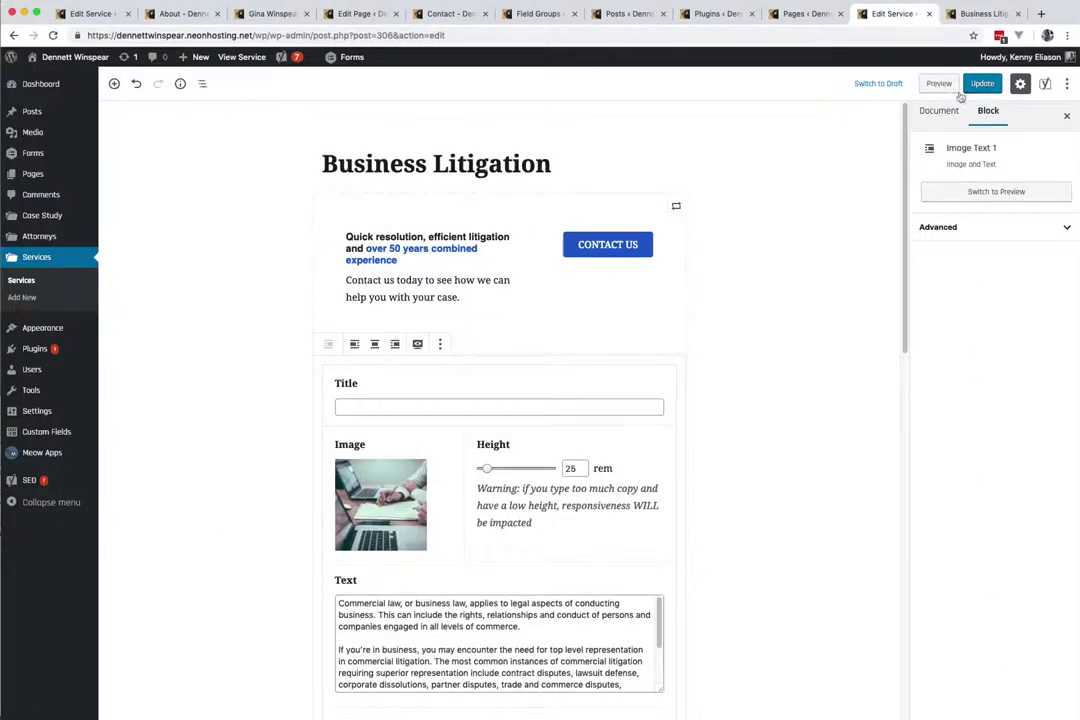
key("super+s")
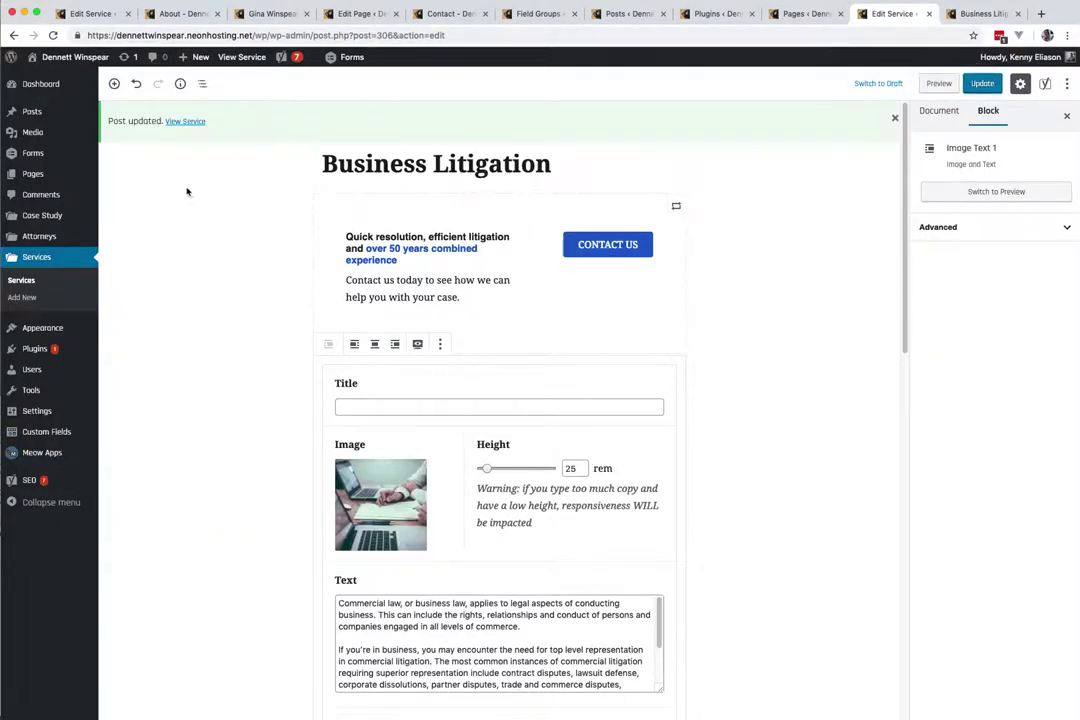
Step: Open the Insurance Defense service, replace its block image with working-with-dennett-winspear.png and update the service
left_click(36, 257)
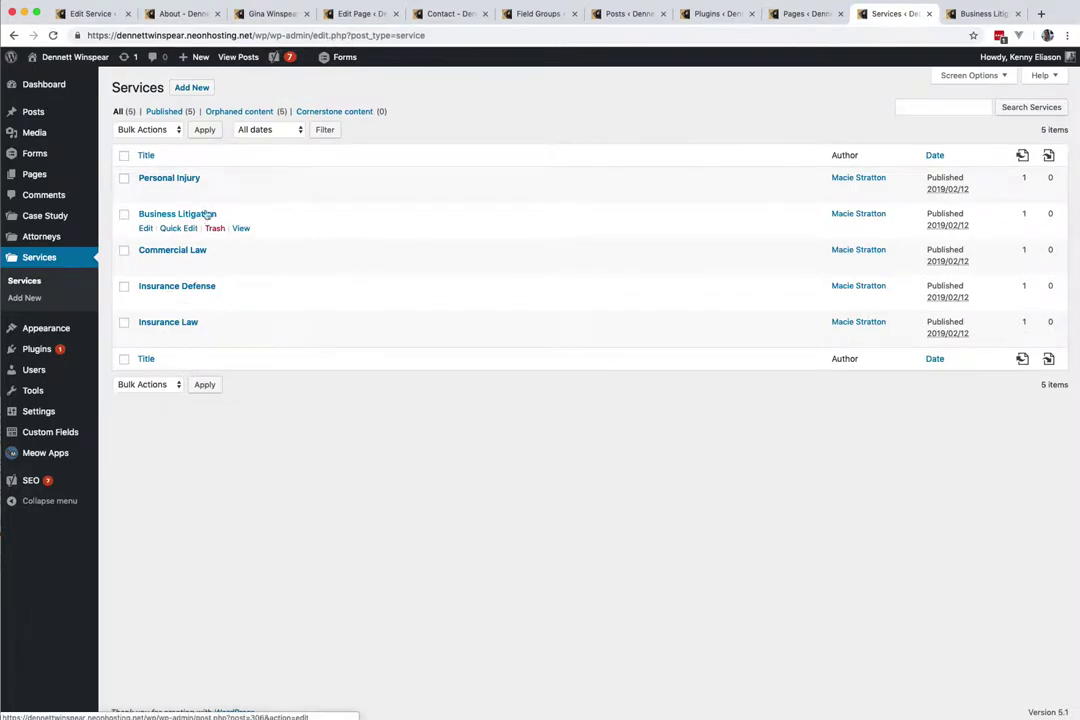
left_click(181, 287)
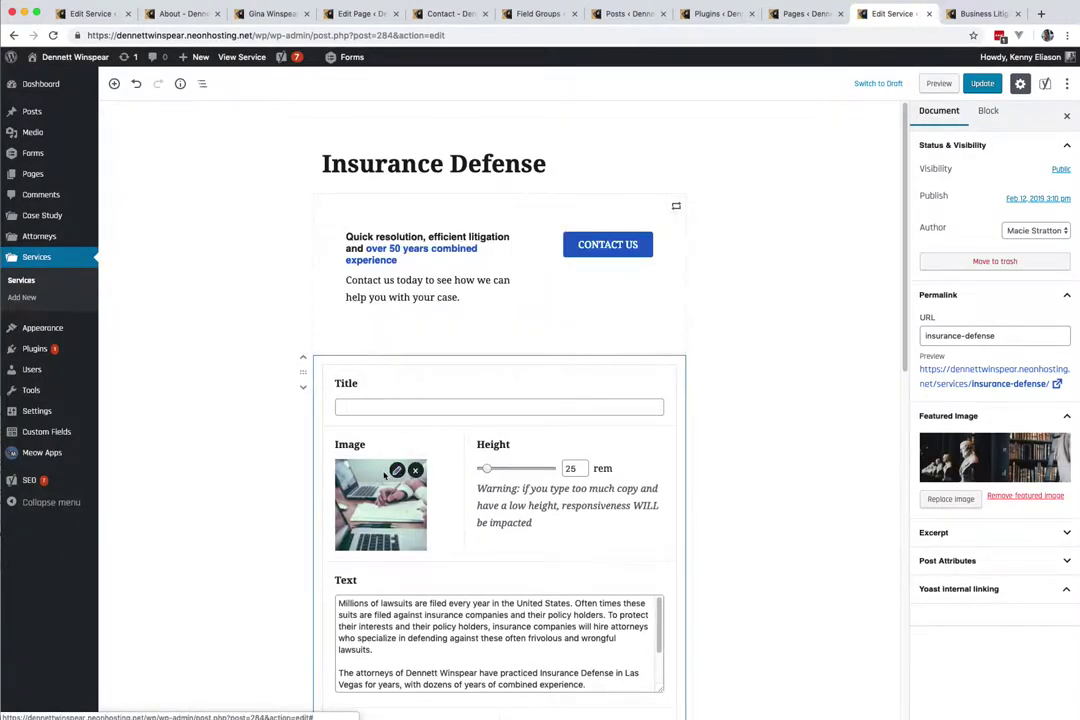
left_click(415, 470)
left_click(360, 417)
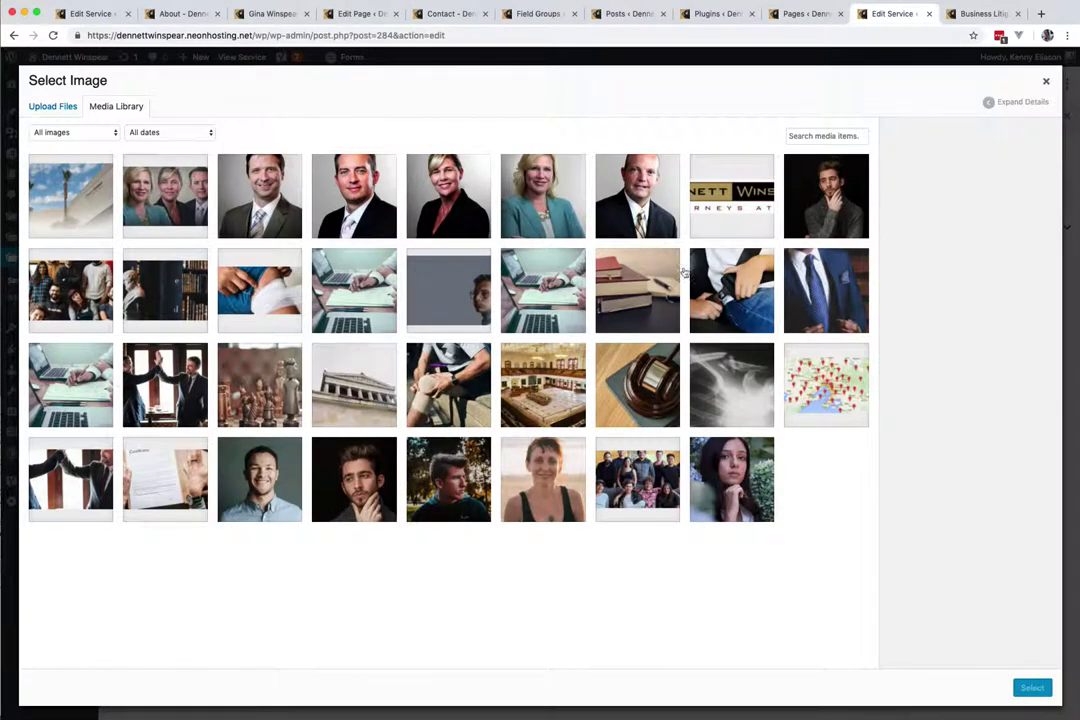
left_click(538, 328)
left_click(1032, 688)
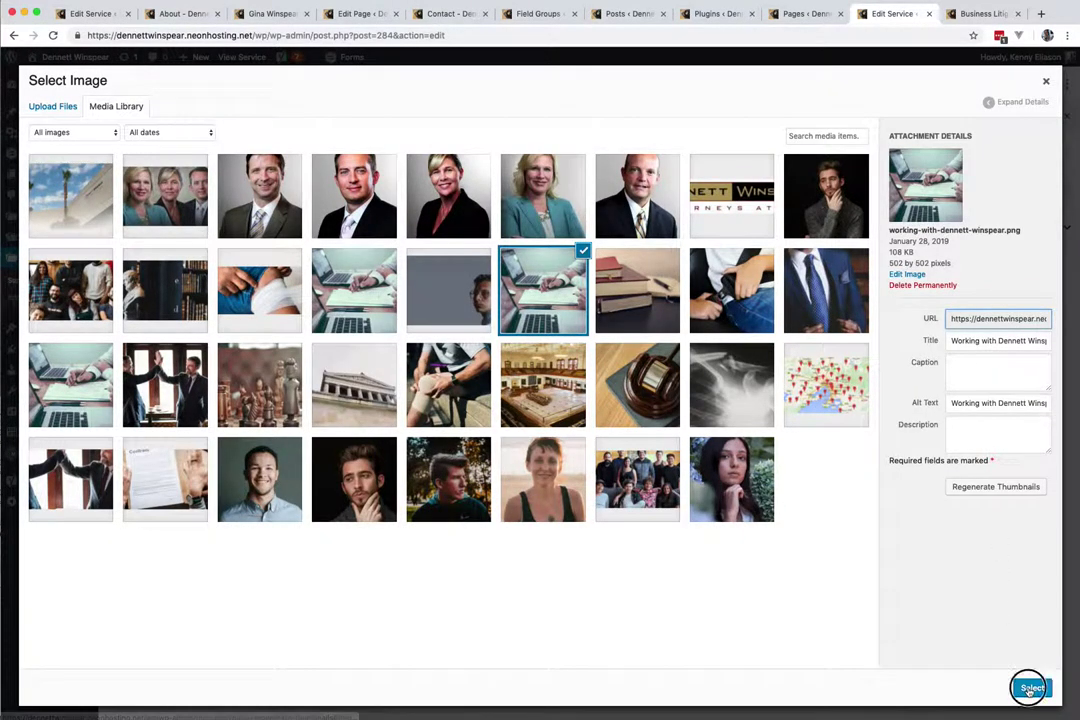
left_click(985, 84)
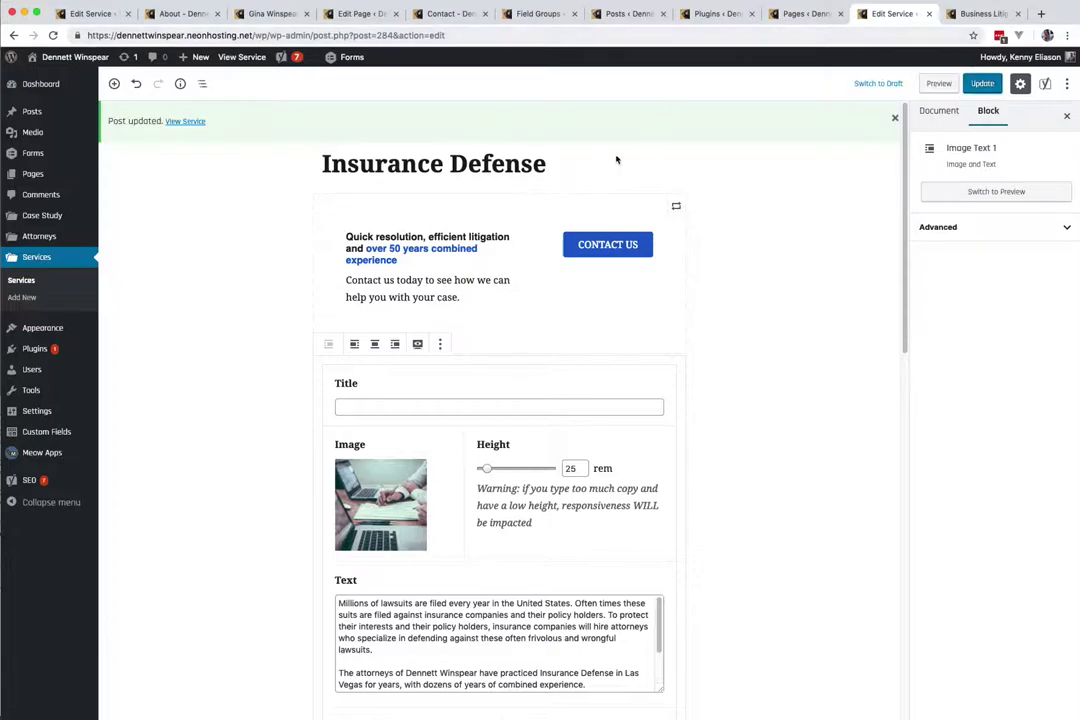
Step: Rerun the site crawl in Screaming Frog and copy the insurance-law page's address from the inlinks of helloquence-61189-unsplash-2.png
key("super+Tab")
left_click(727, 102)
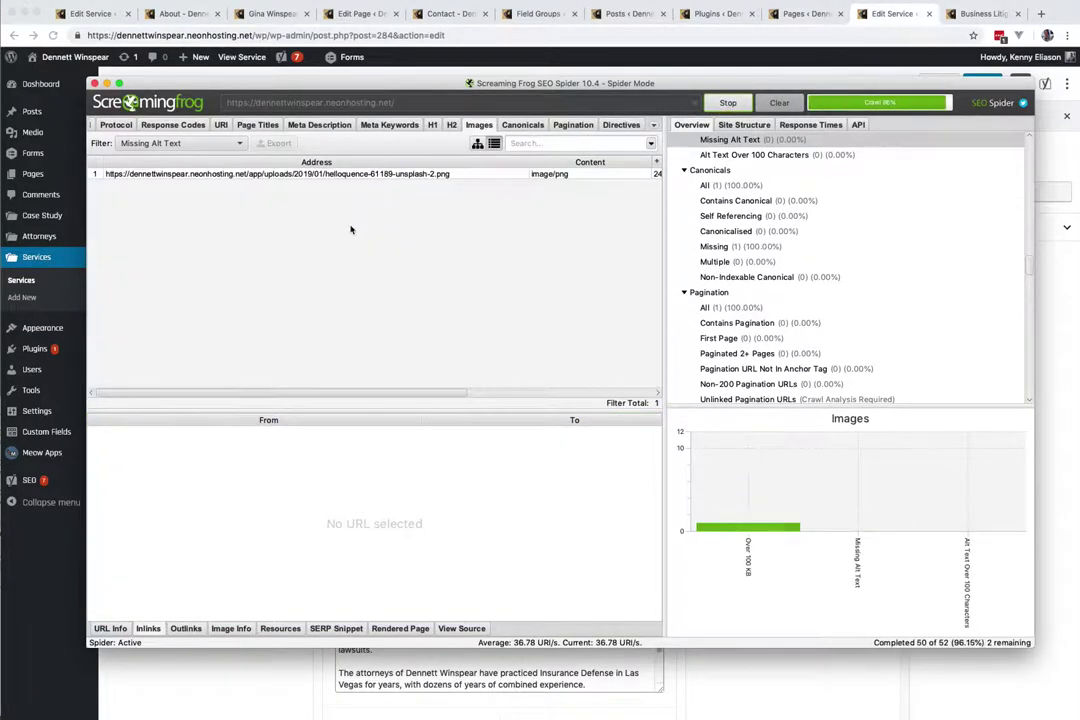
left_click(300, 174)
left_click(282, 432)
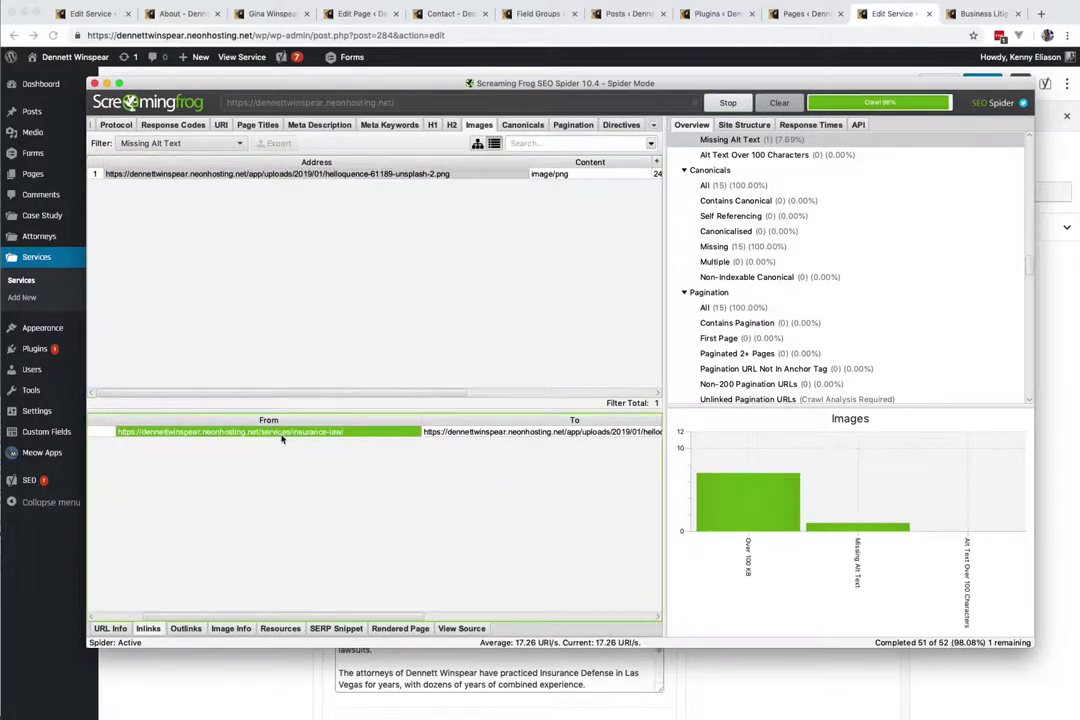
Step: Load the copied insurance-law address in the browser and open that service for editing
left_click(705, 40)
type("https://dennettwinspear.neonhosting.net/services/insurance-law/")
key("Return")
left_click(320, 58)
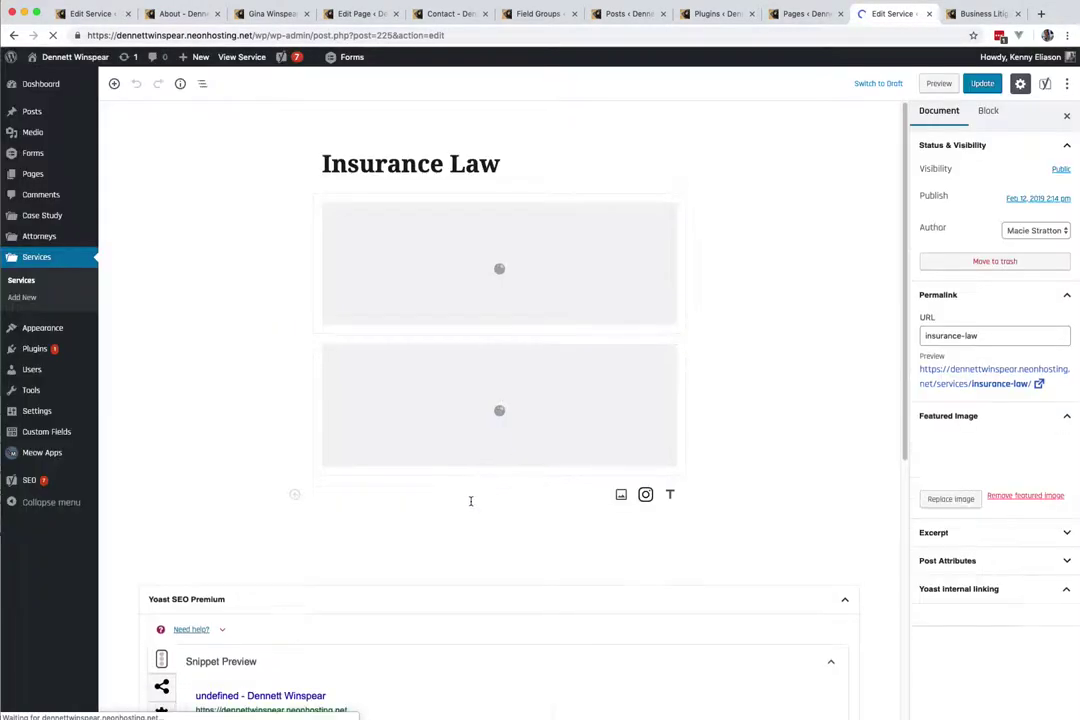
Step: Replace the Insurance Law block image with working-with-dennett-winspear.png and update the service
left_click(383, 477)
left_click(388, 485)
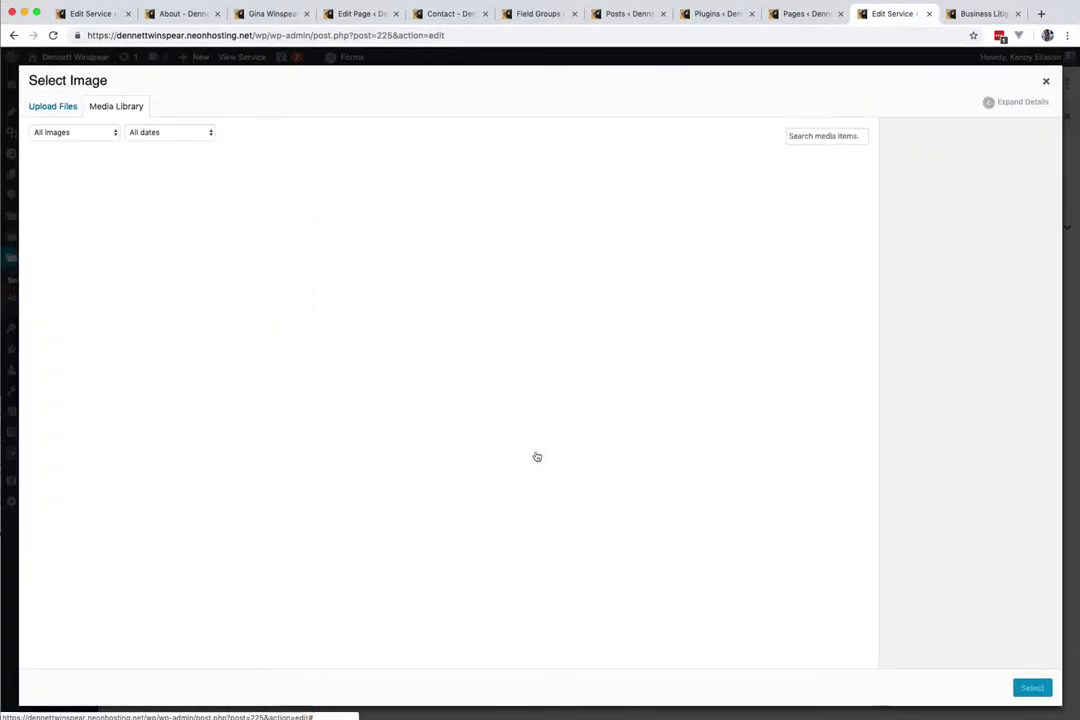
left_click(543, 290)
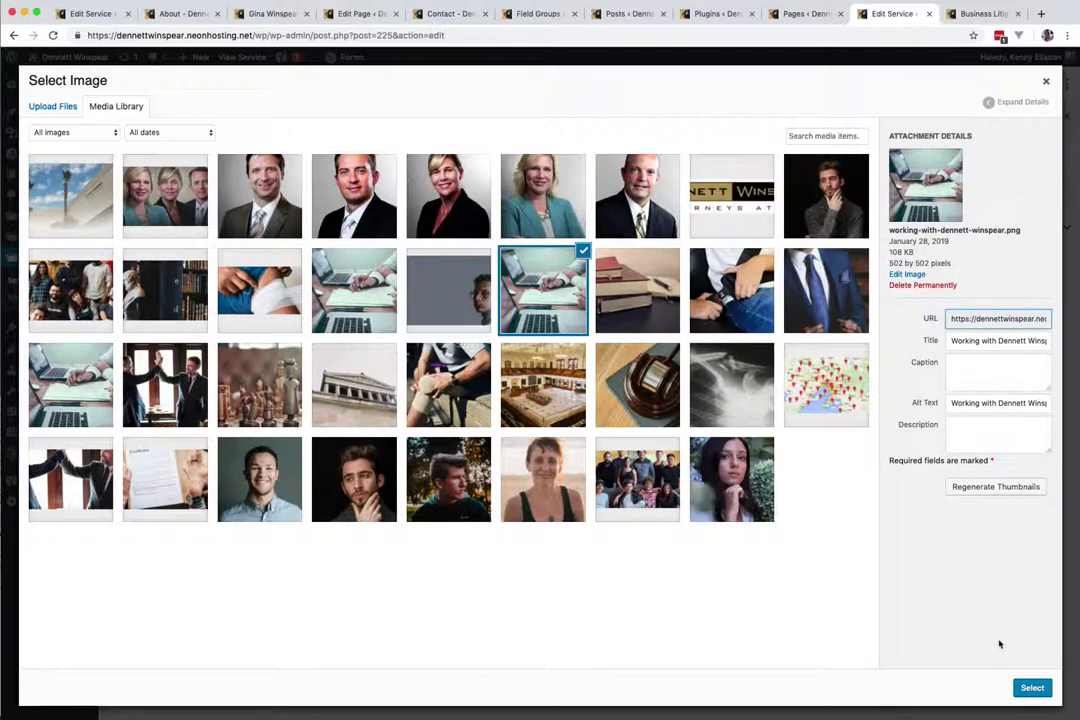
left_click(1032, 687)
left_click(977, 83)
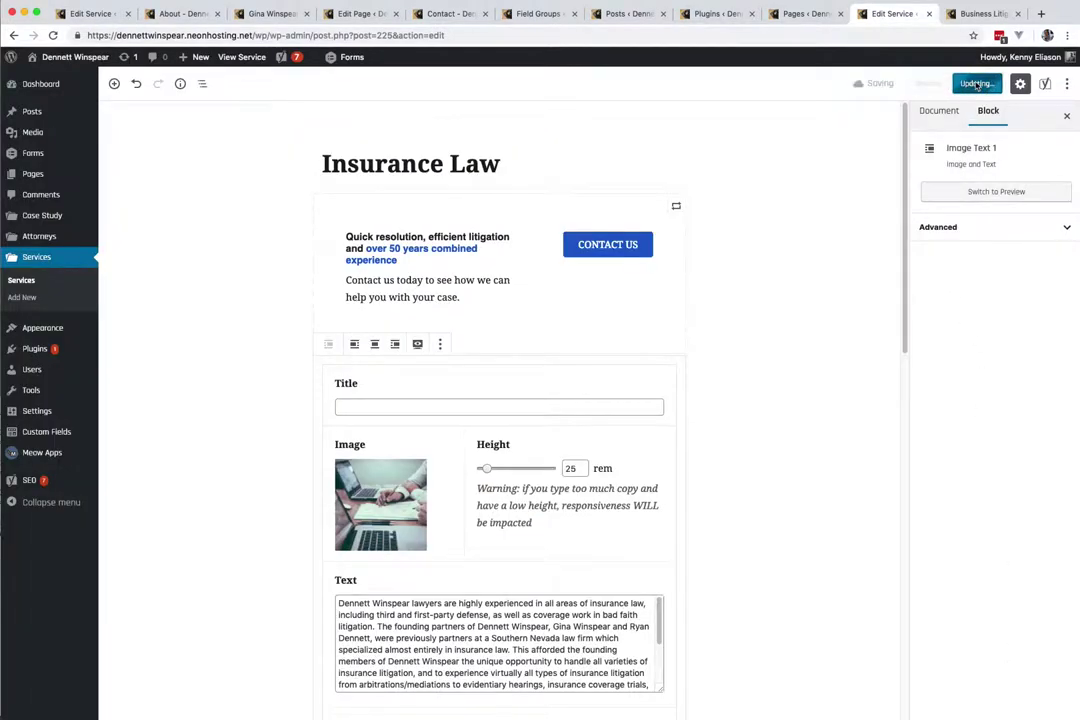
Step: Switch to Screaming Frog, crawl the site again and filter the images to those over 100 KB
key("super+Tab")
left_click(728, 103)
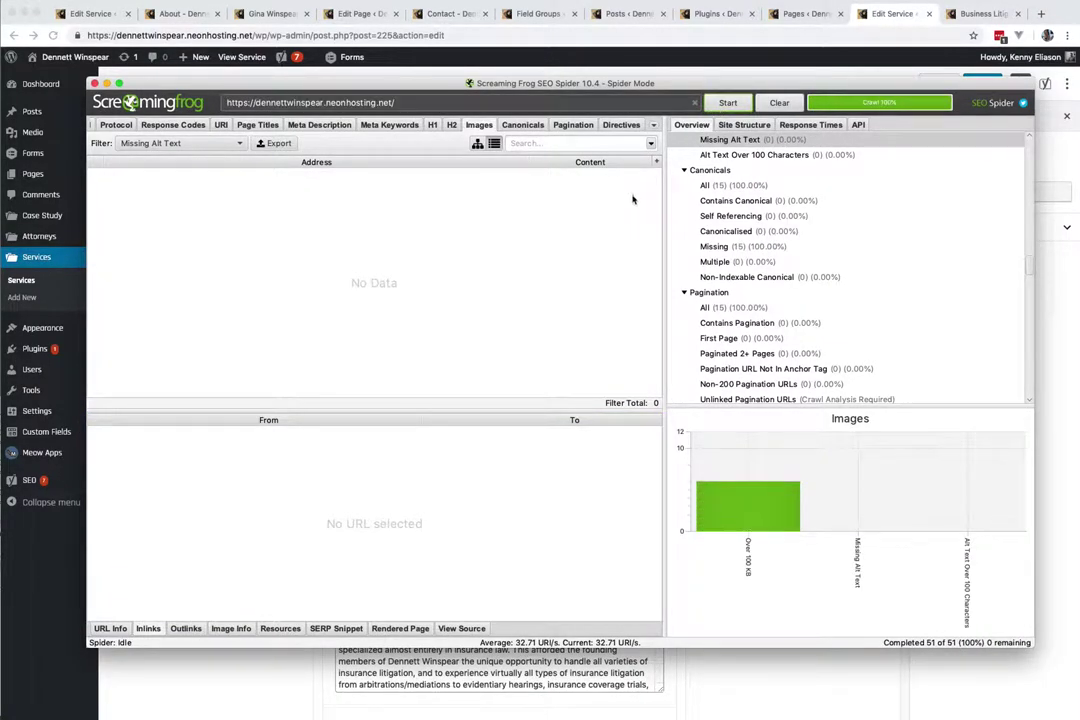
left_click(175, 144)
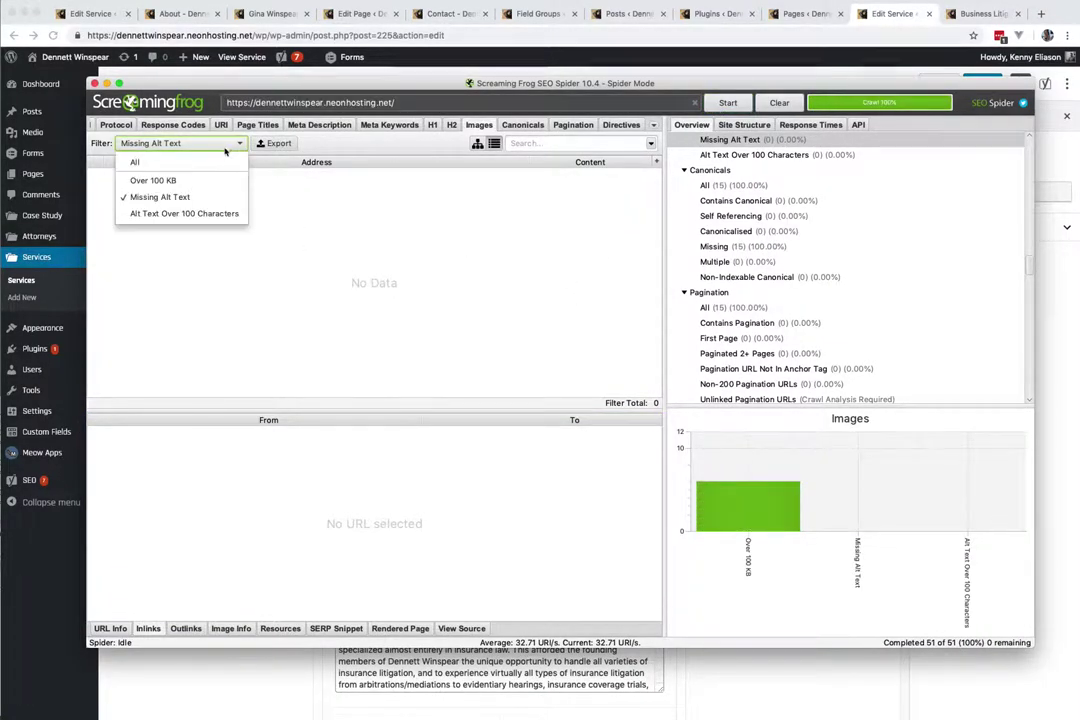
left_click(165, 177)
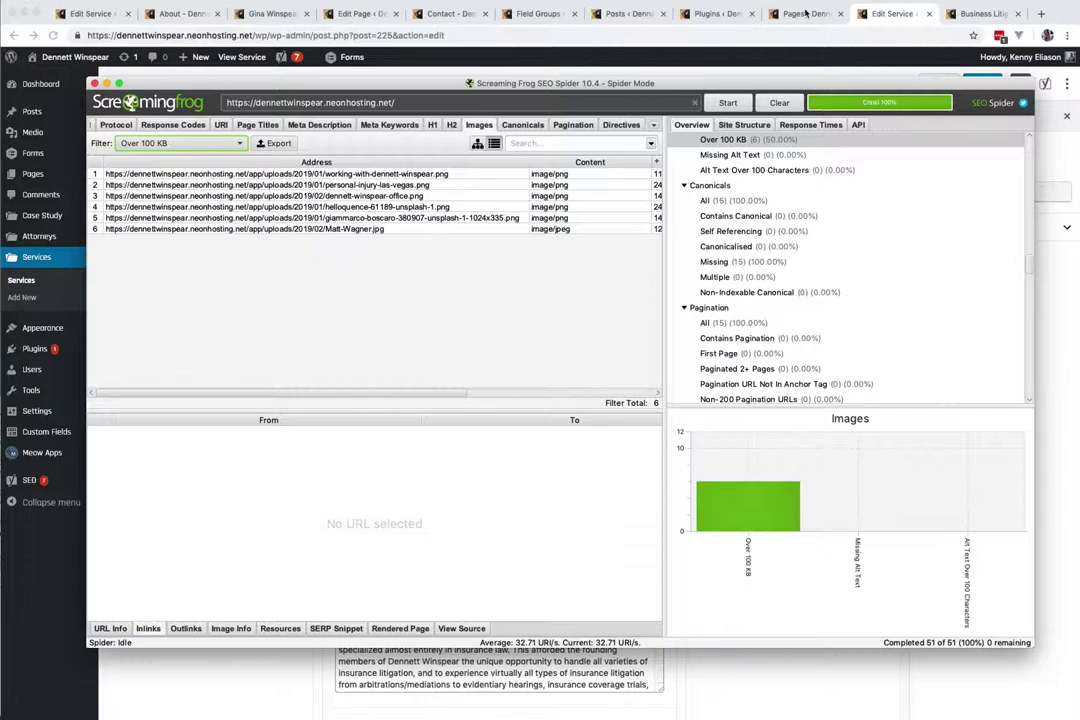
Step: Check the image sizes in the WordPress Media Library's list view, restore the grid view and bring up the live Business Litigation page
left_click(732, 17)
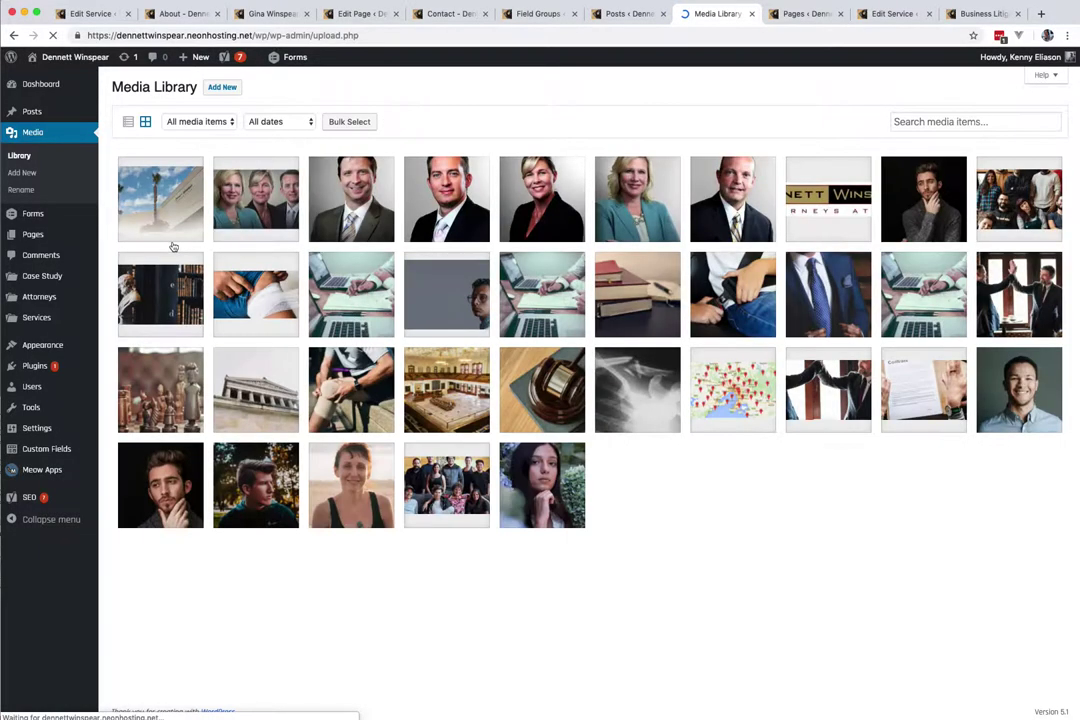
left_click(128, 121)
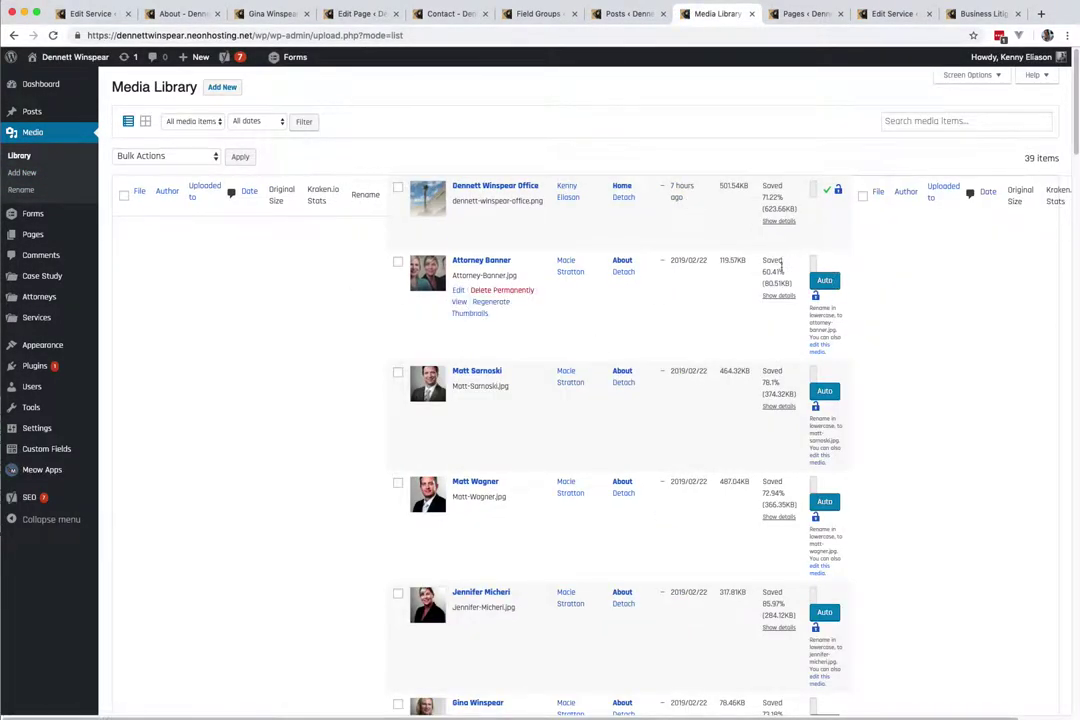
left_click(145, 121)
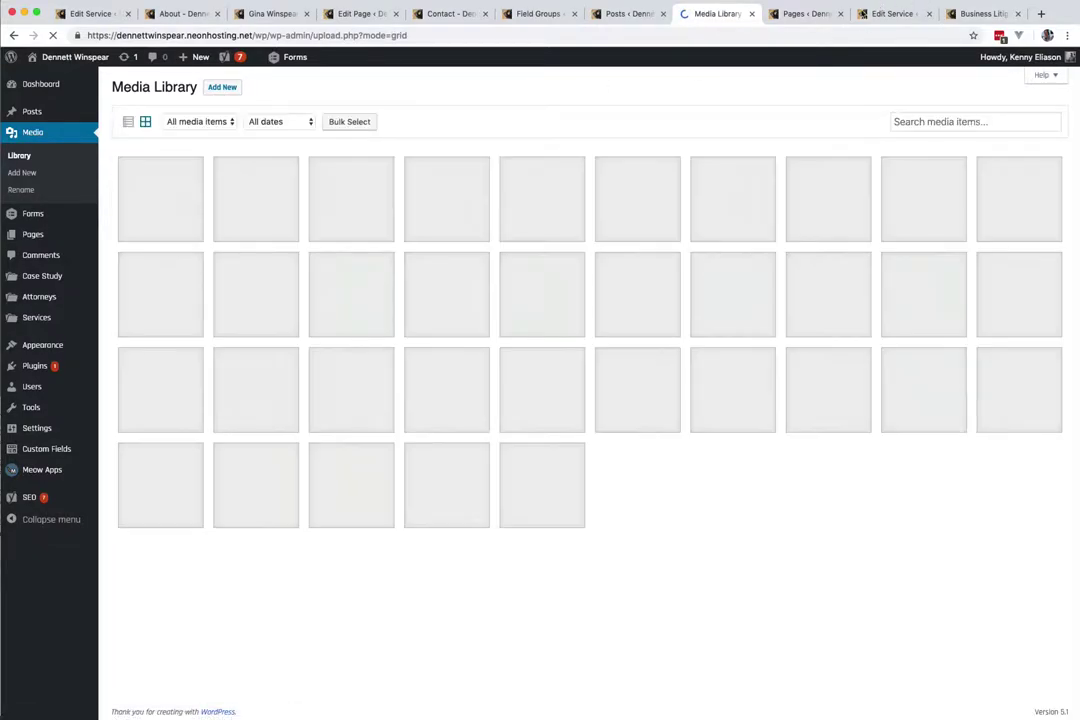
left_click(810, 14)
left_click(892, 14)
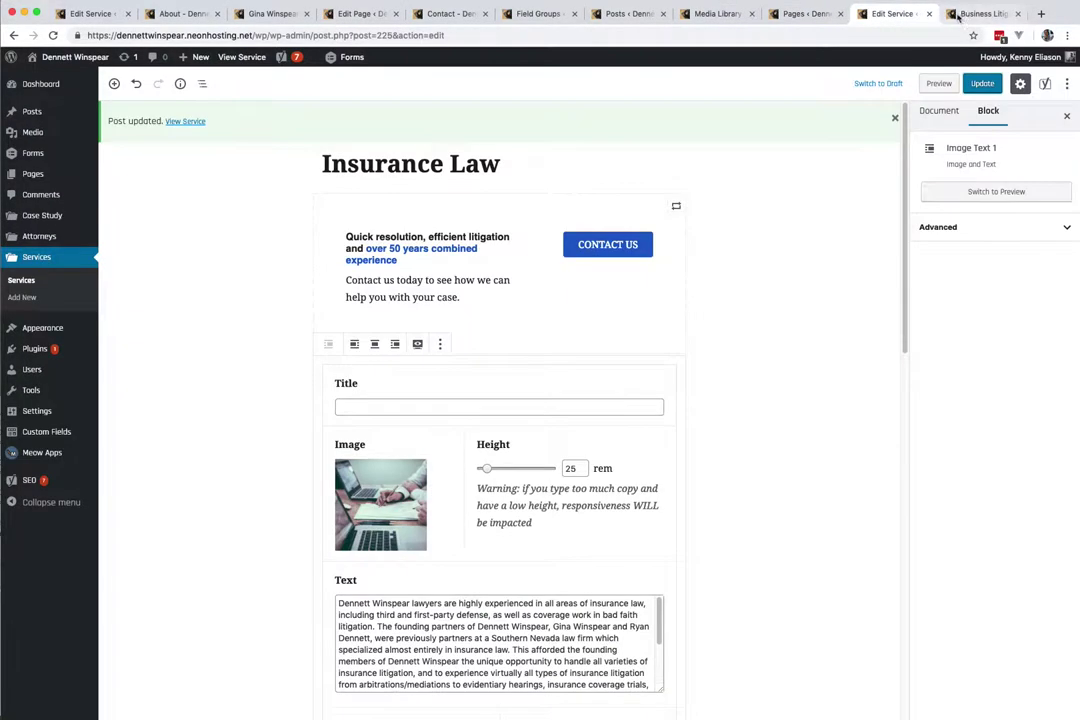
left_click(965, 14)
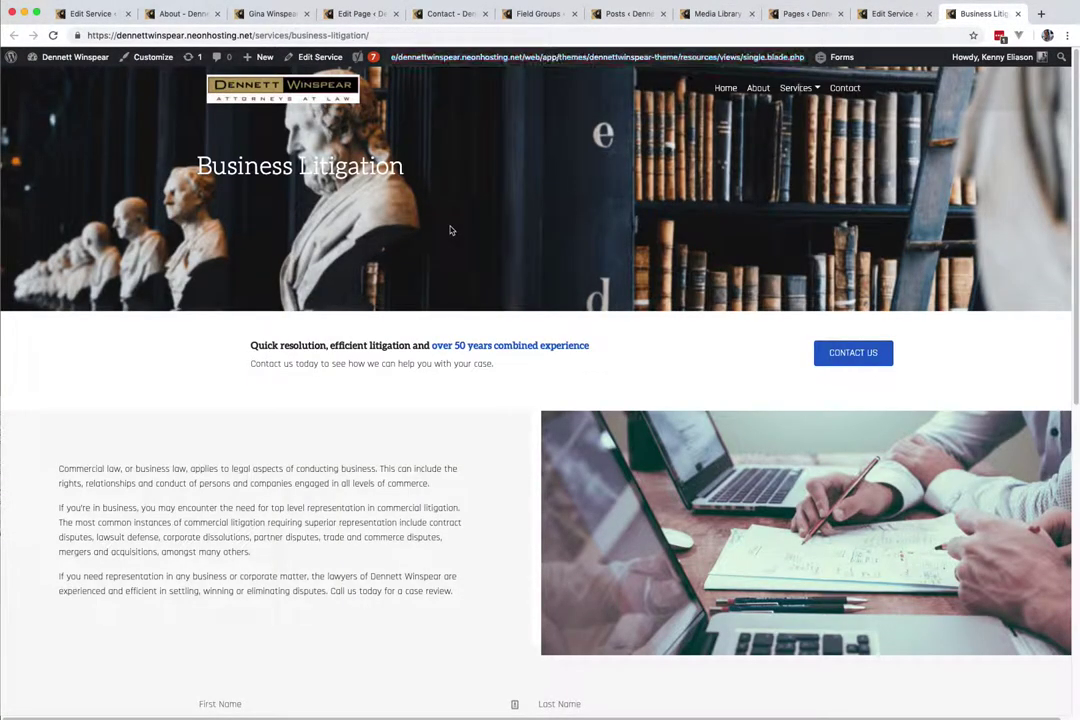
Step: Switch to Screaming Frog and select the insurance-law page among the inlinks of working-with-dennett-winspear.png
key("super+Tab")
left_click(285, 174)
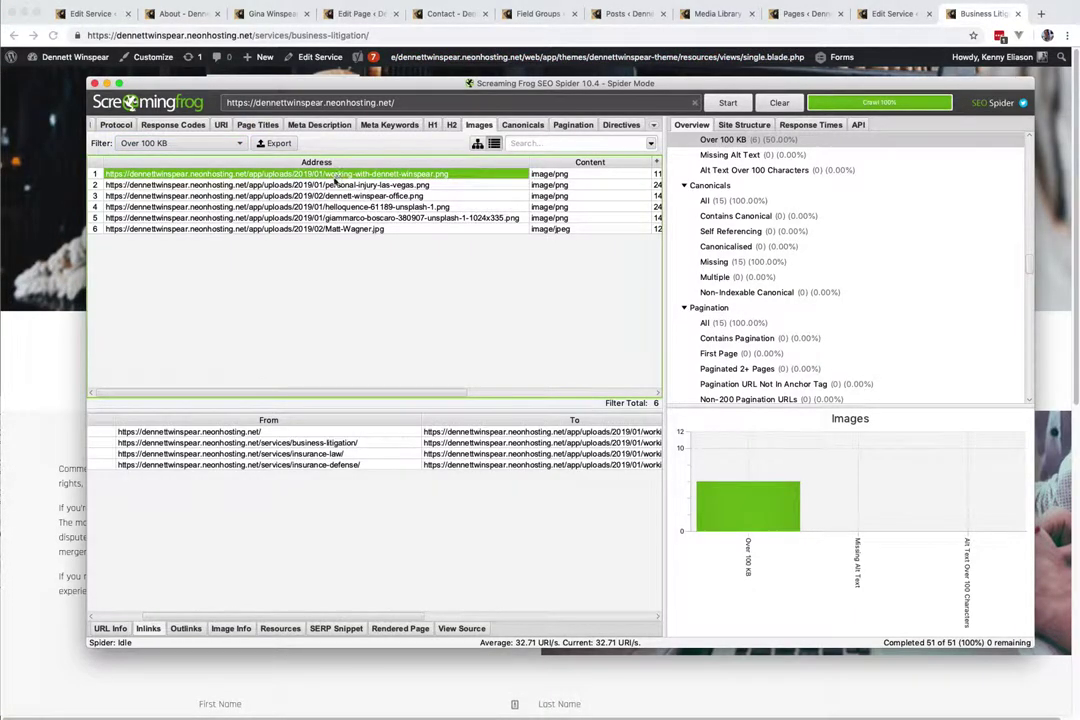
left_click(309, 435)
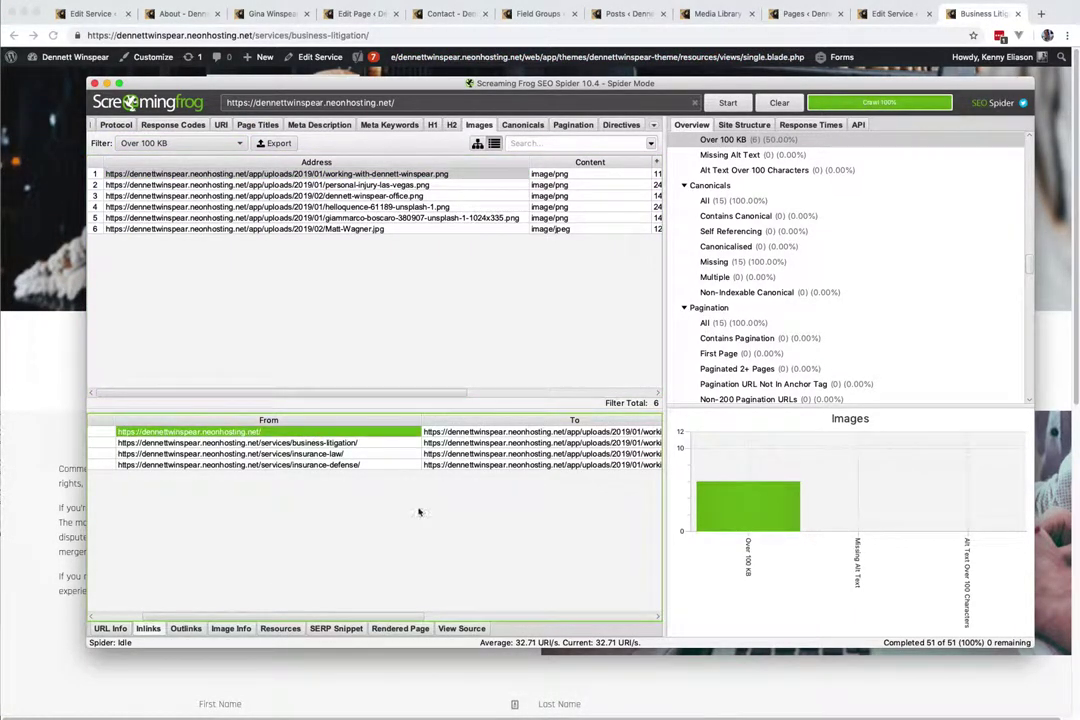
key("Down")
key("Down")
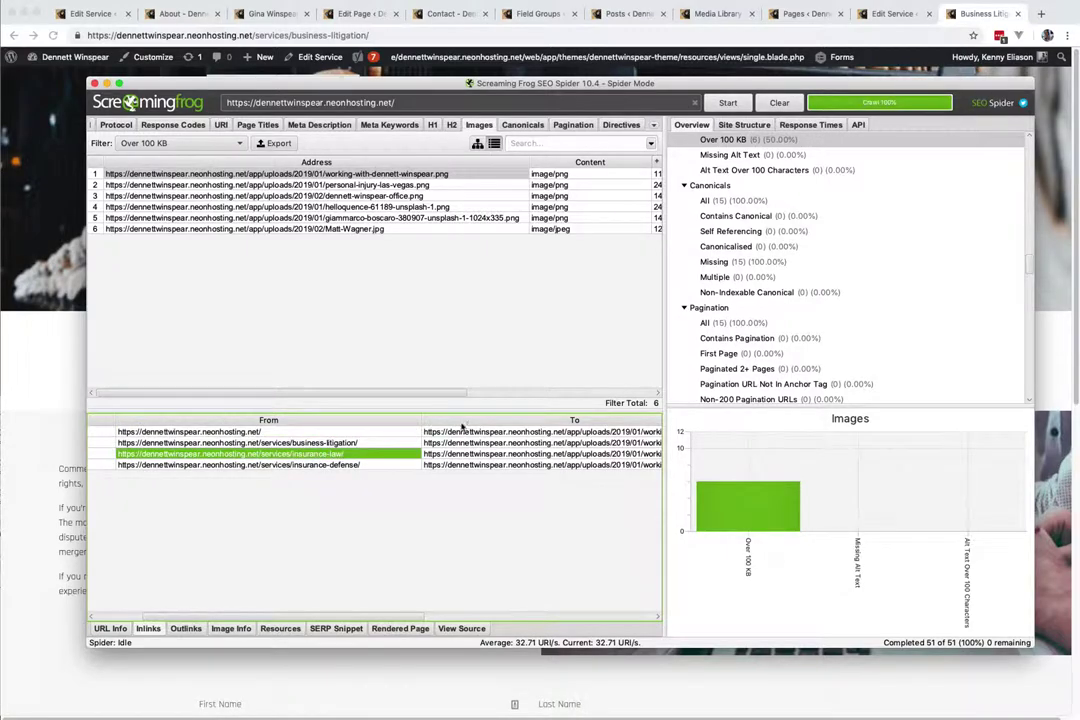
Step: Load the insurance-law page in the browser and inspect the HTML of its laptop image
left_click(357, 35)
type("https://dennettwinspear.neonhosting.net/services/insurance-law/")
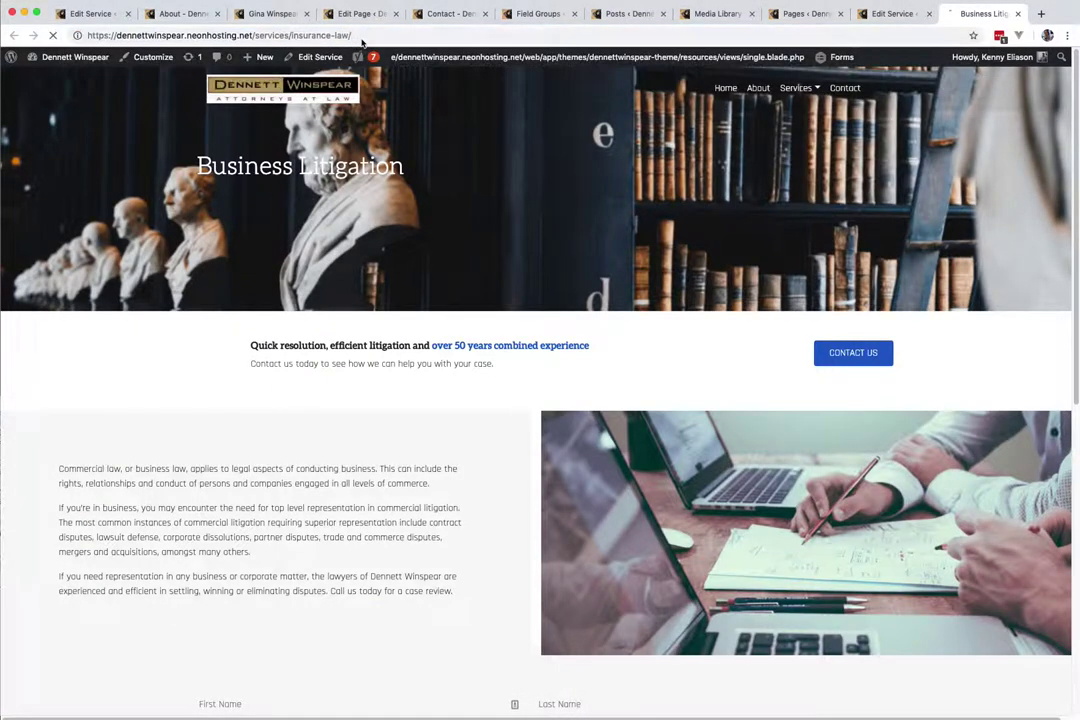
key("Return")
right_click(617, 594)
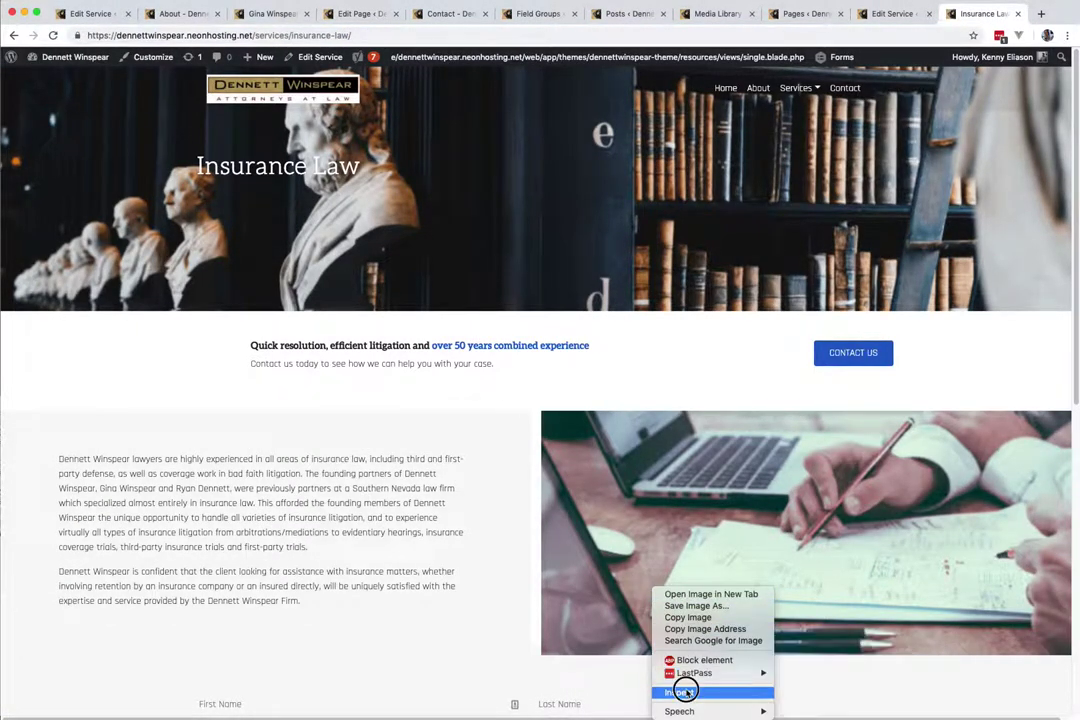
left_click(706, 560)
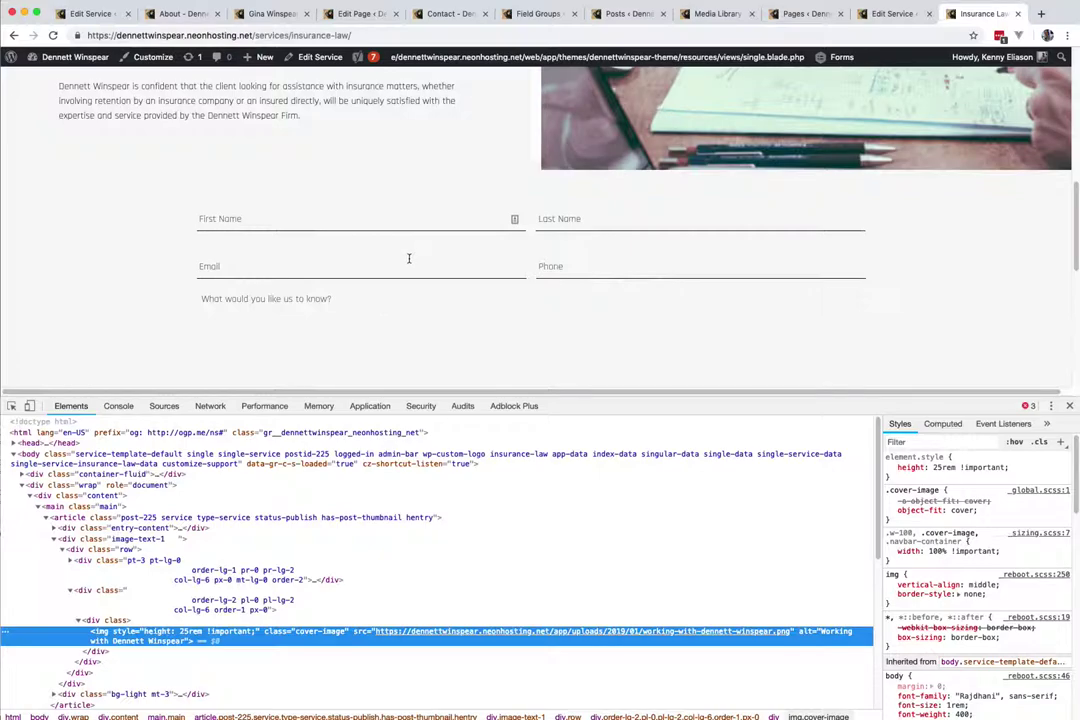
Step: Switch to Screaming Frog and copy the about page's address from the inlinks of the JPEG attorney photo over 100 KB
key("super+Tab")
left_click(322, 228)
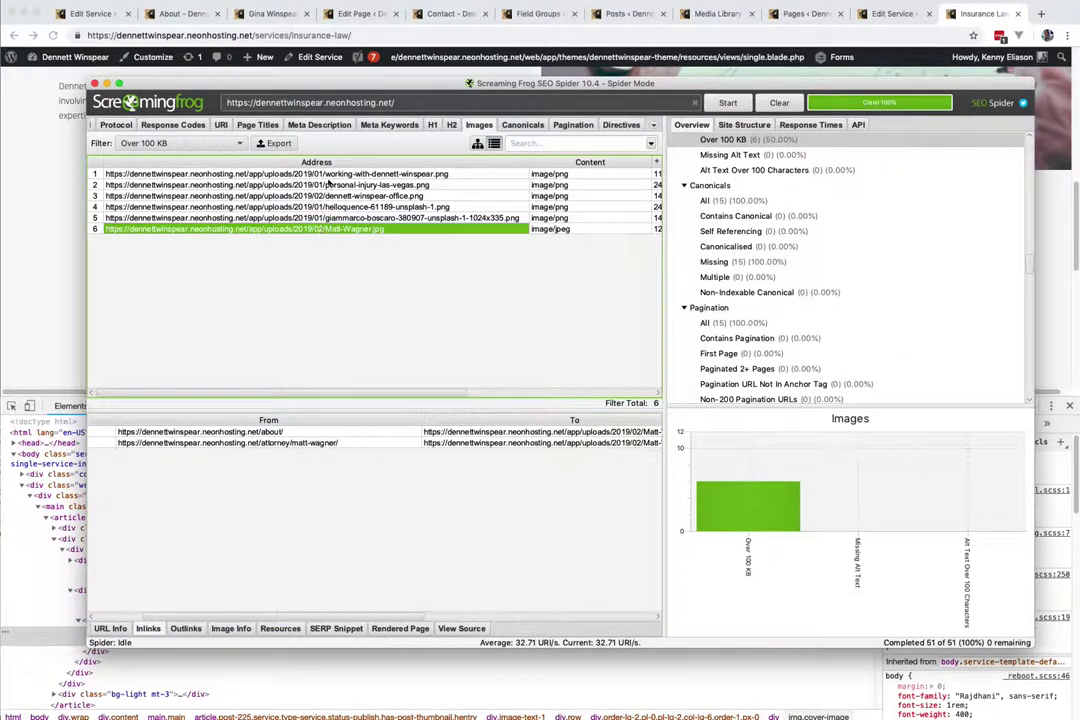
left_click(318, 433)
key("super+c")
Step: Load the copied about page address in the browser and locate the attorney's photo on the page
key("super+Tab")
left_click(363, 30)
key("super+v")
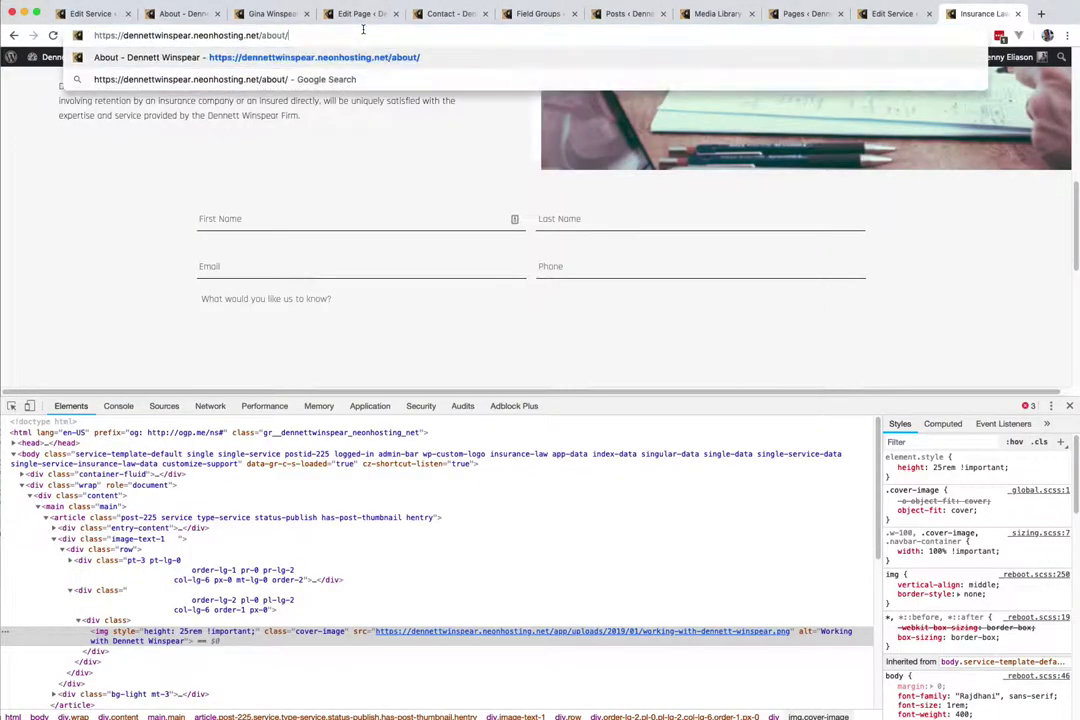
key("Return")
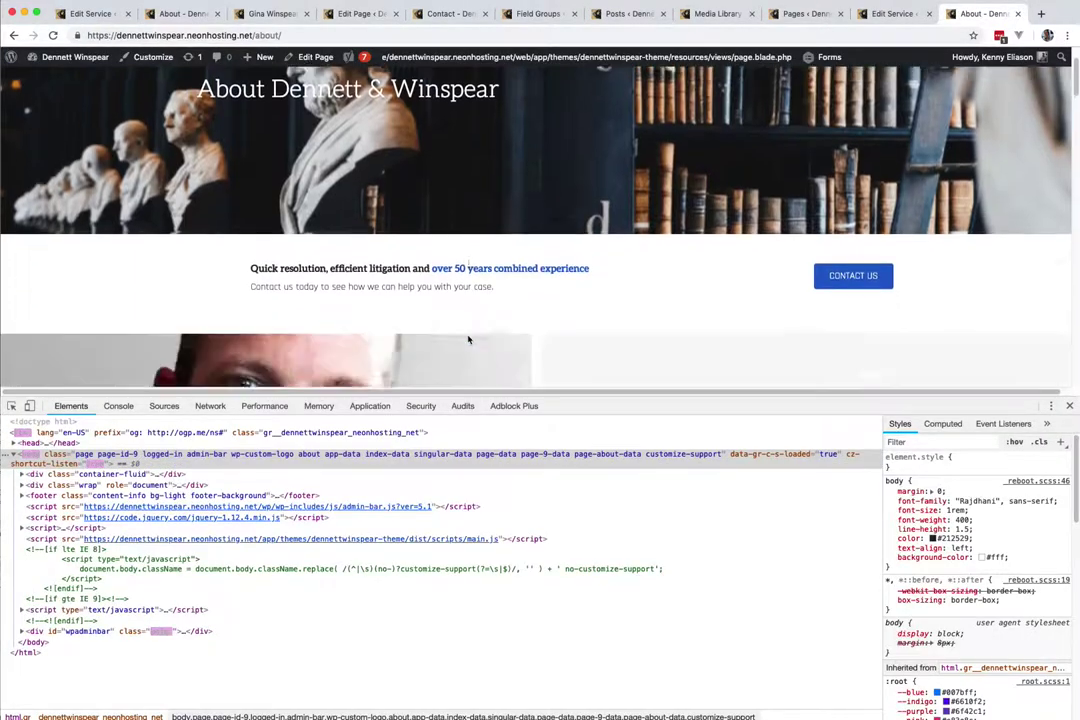
scroll(468, 340, "down", 10)
scroll(468, 340, "down", 10)
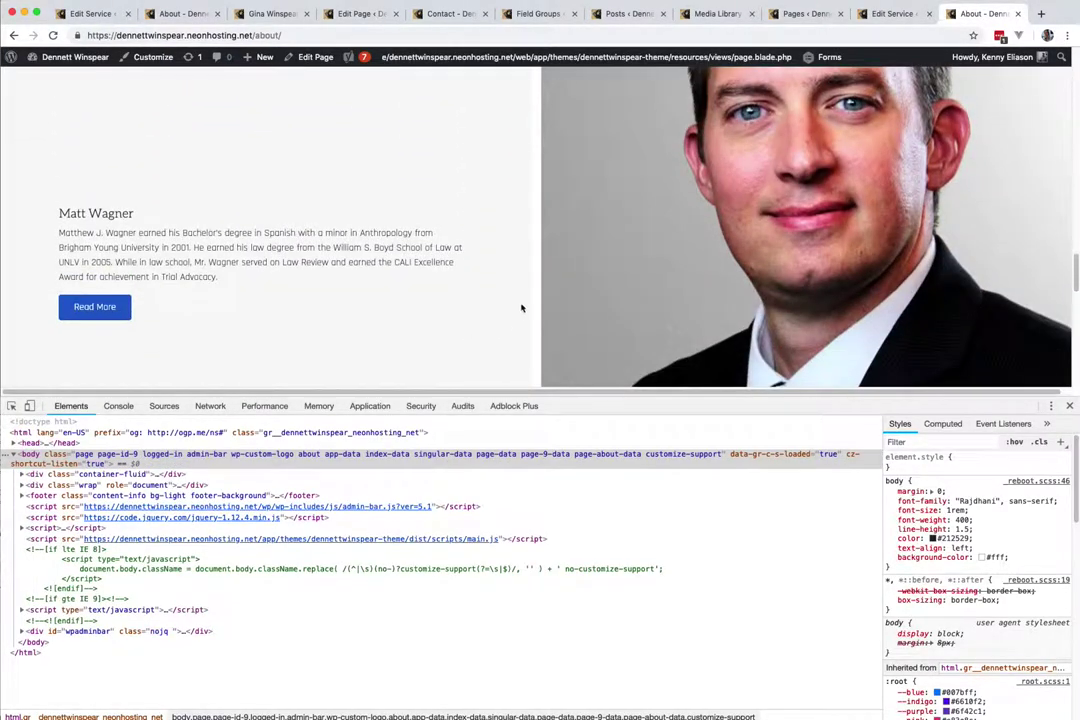
Step: Inspect the HTML of the attorney's photo on the about page
right_click(675, 233)
left_click(697, 342)
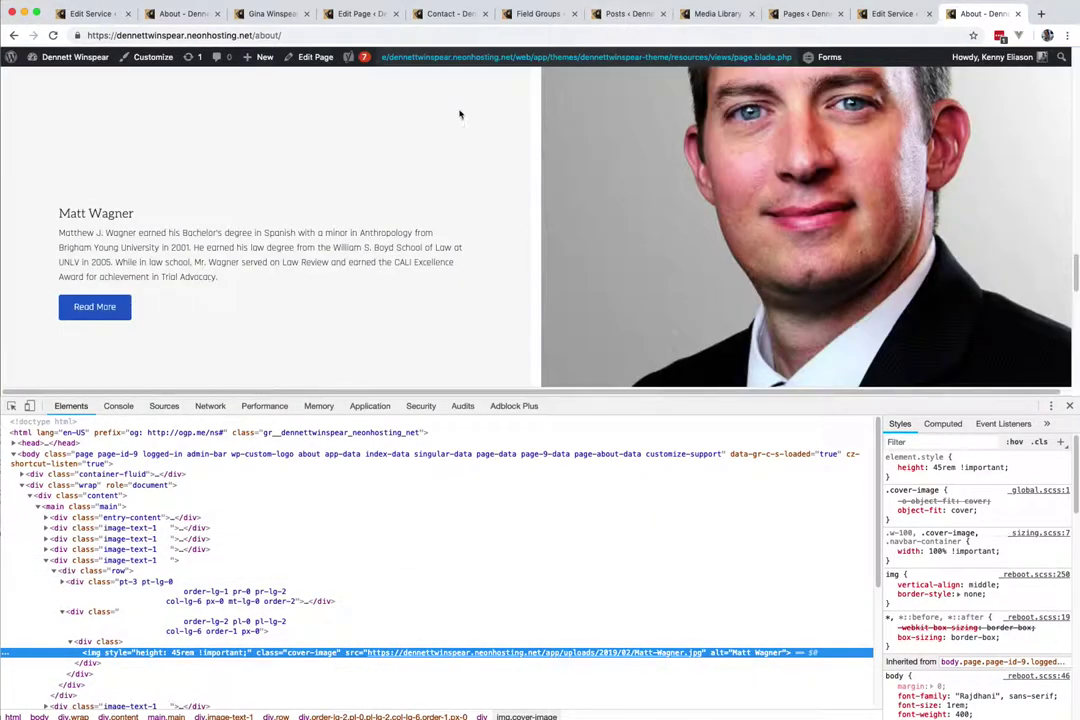
Step: Open Media File Renamer's rename page from the Media Library, scan all media for naming issues, and highlight the Working at the Computer image's current filename
left_click(722, 18)
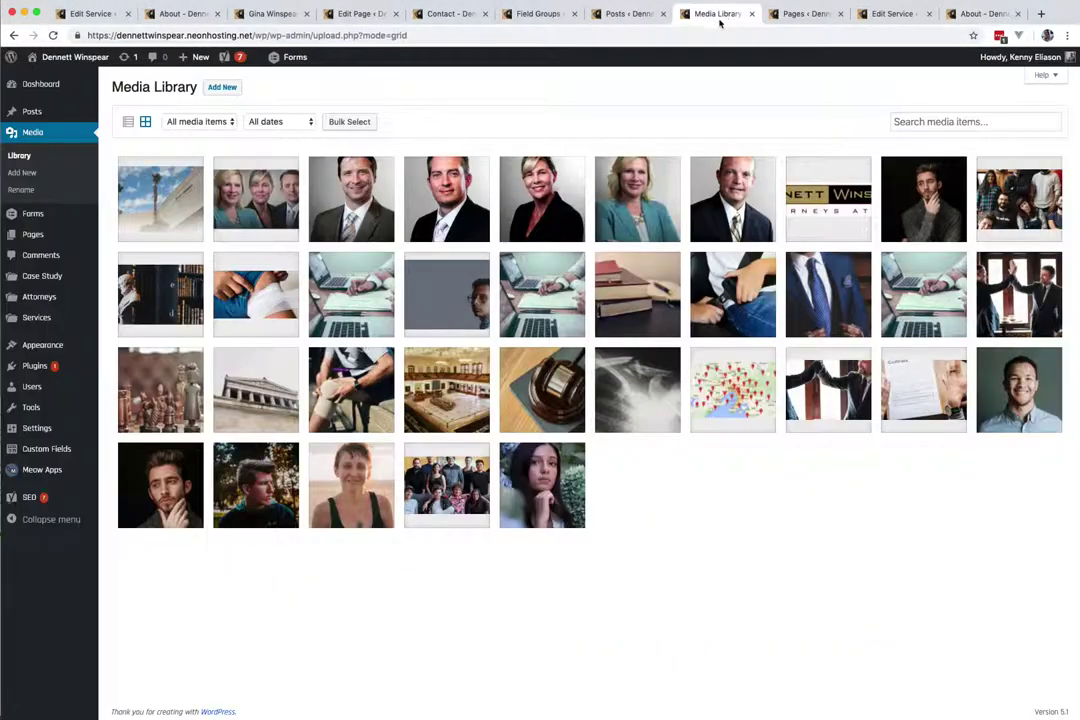
left_click(22, 189)
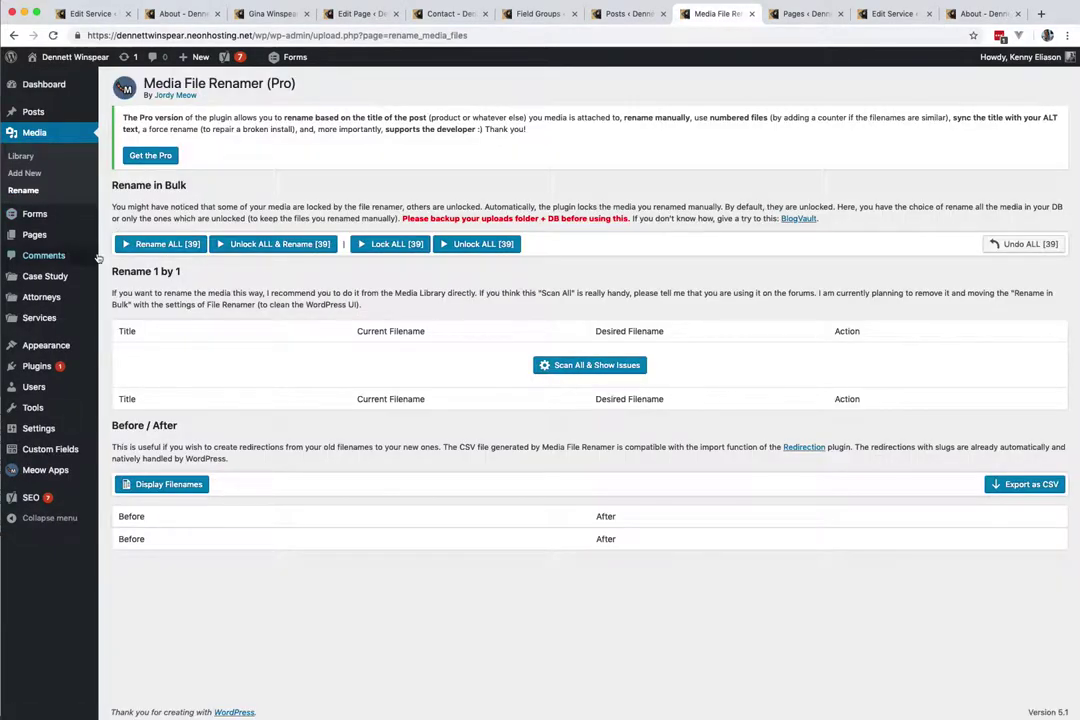
left_click(566, 366)
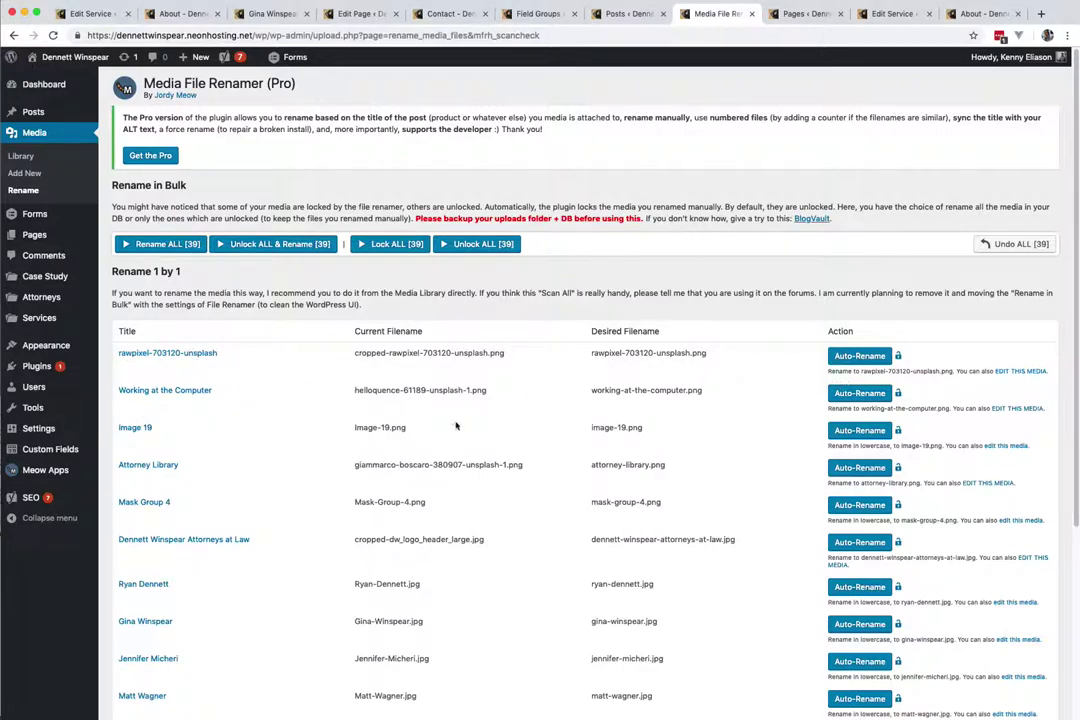
left_click_drag(355, 390, 535, 390)
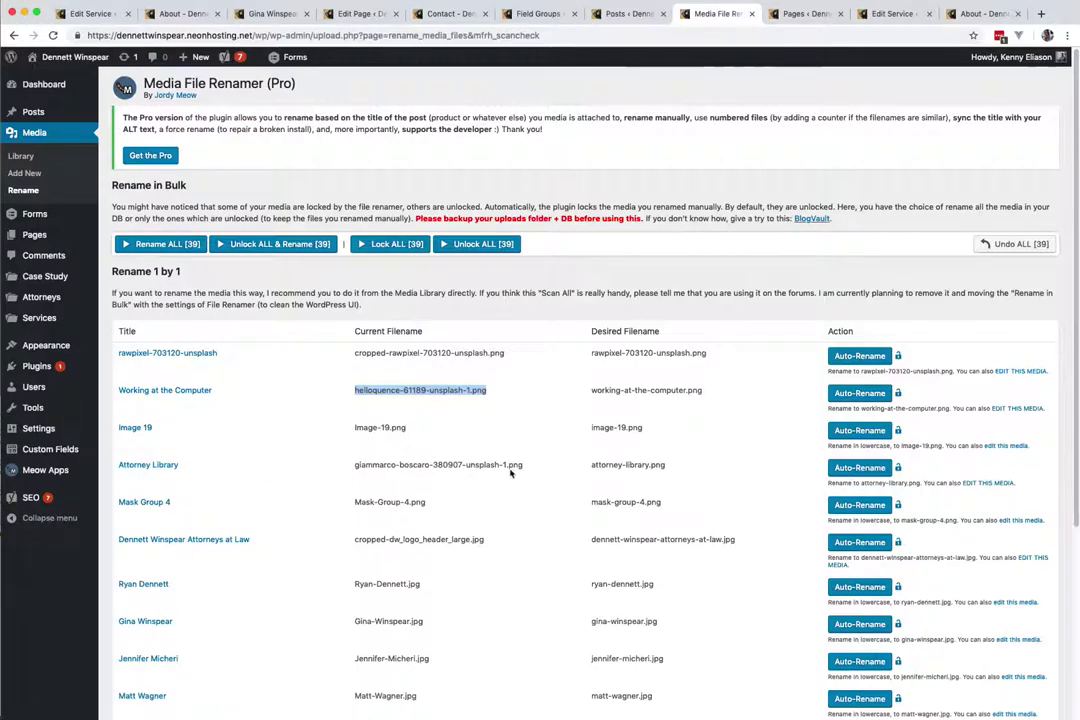
Step: Auto-rename the Attorney Library image, the Dennett Winspear Attorneys at Law logo and the five attorney portraits to their desired filenames
key("super+r")
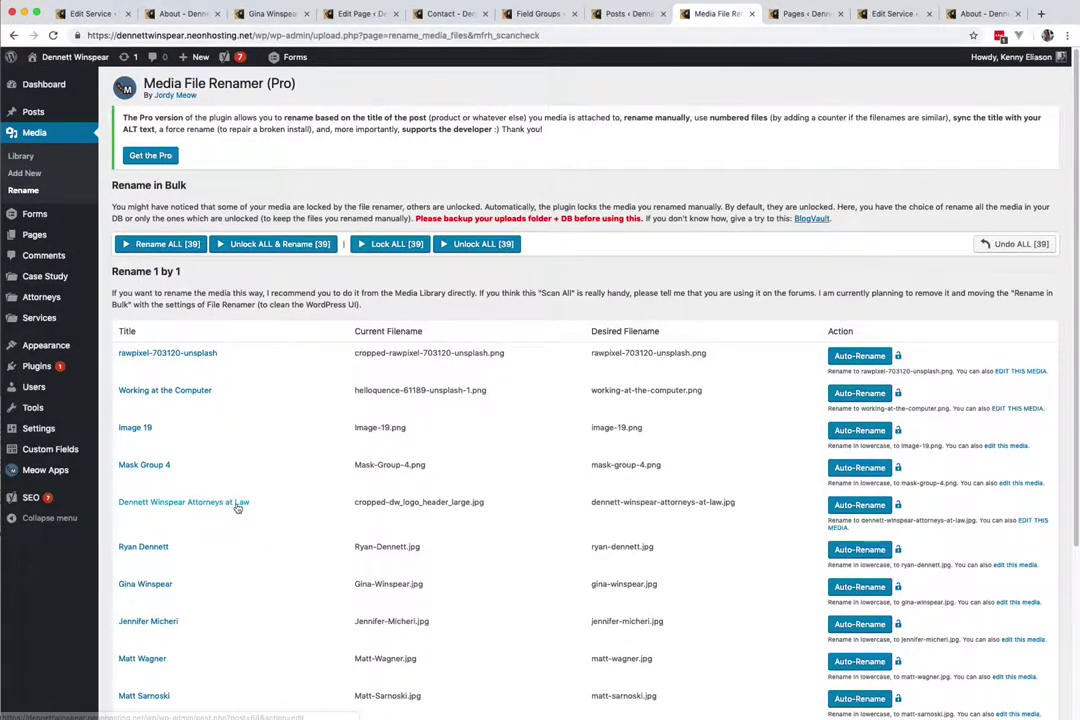
left_click(857, 506)
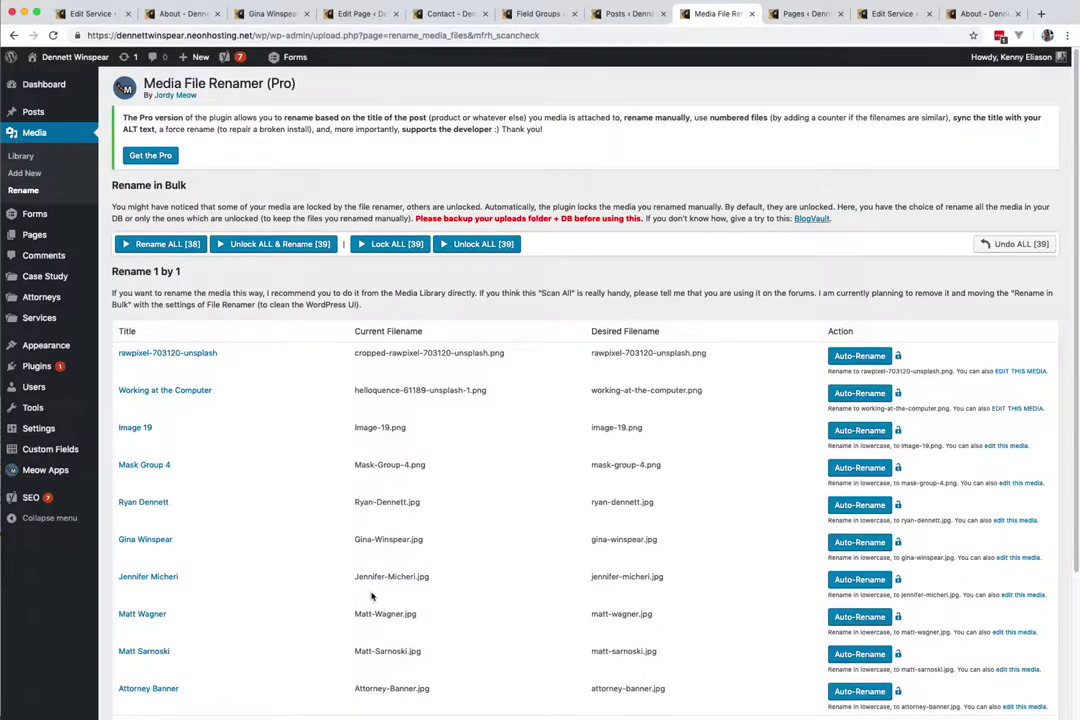
left_click(850, 505)
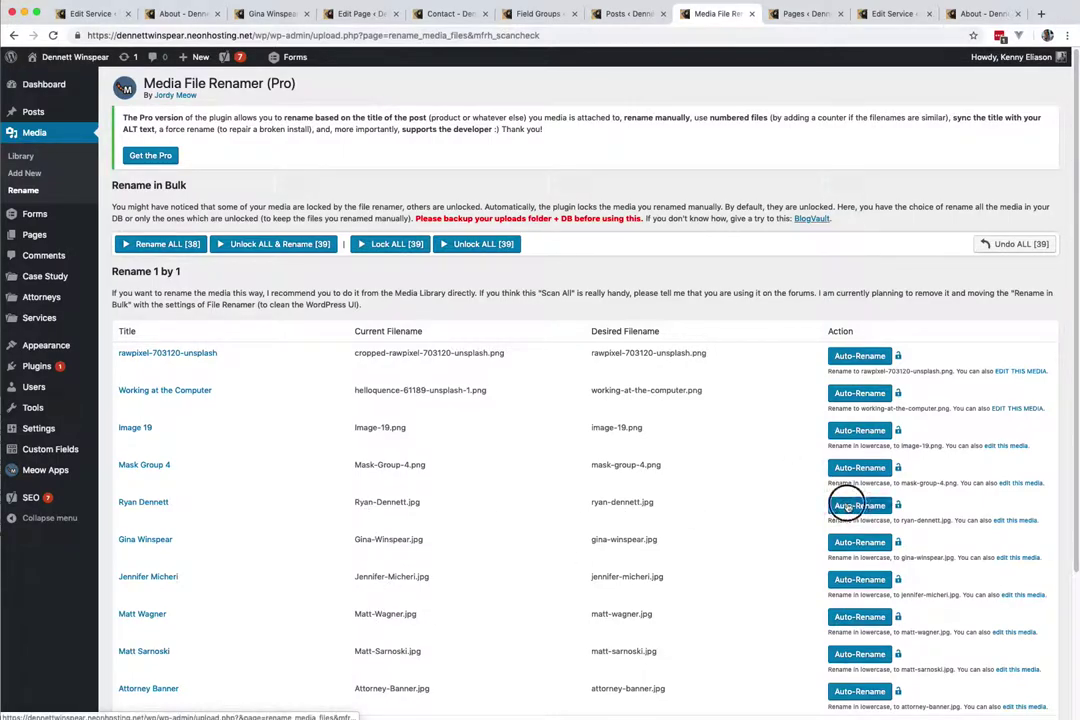
left_click(850, 505)
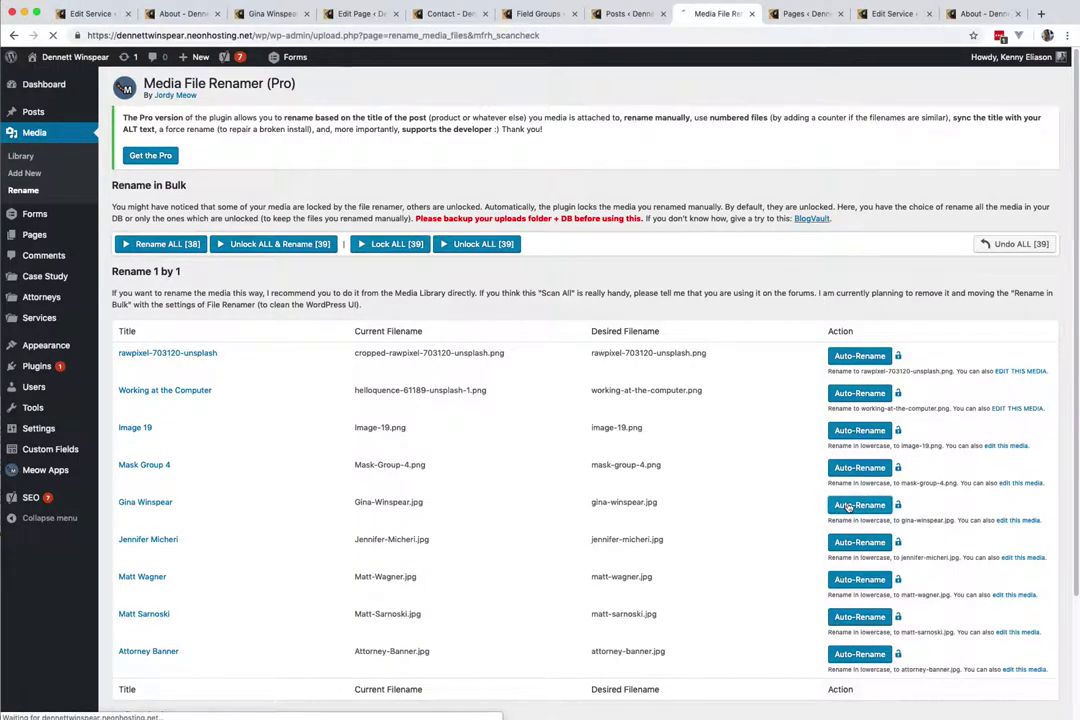
left_click(848, 506)
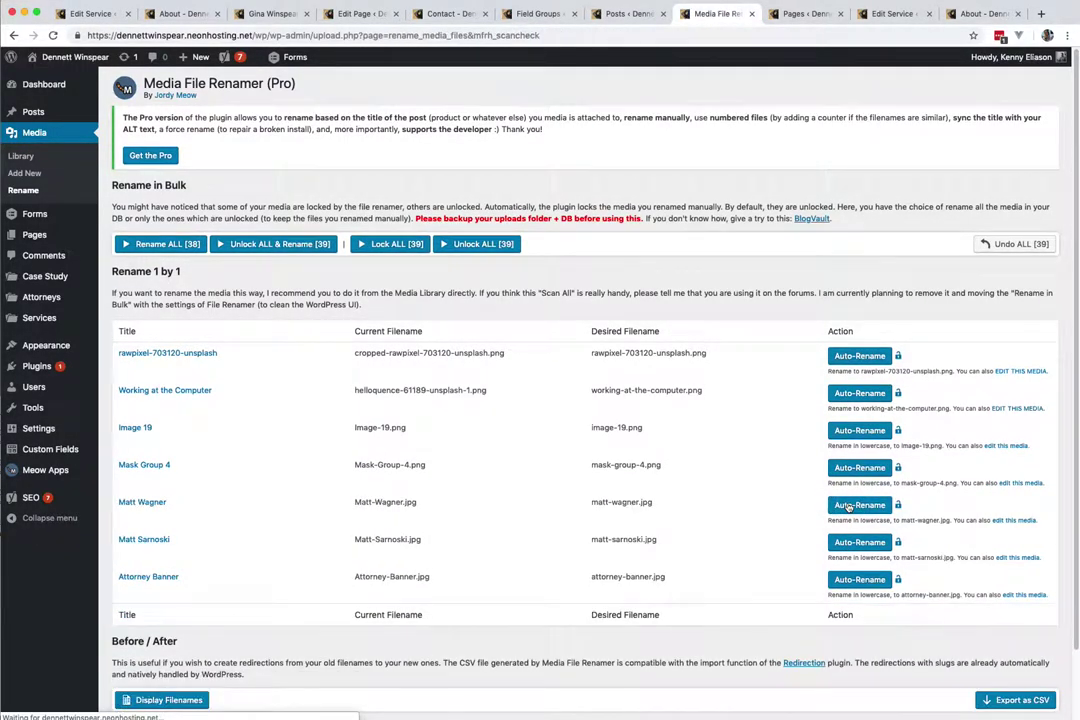
left_click(848, 506)
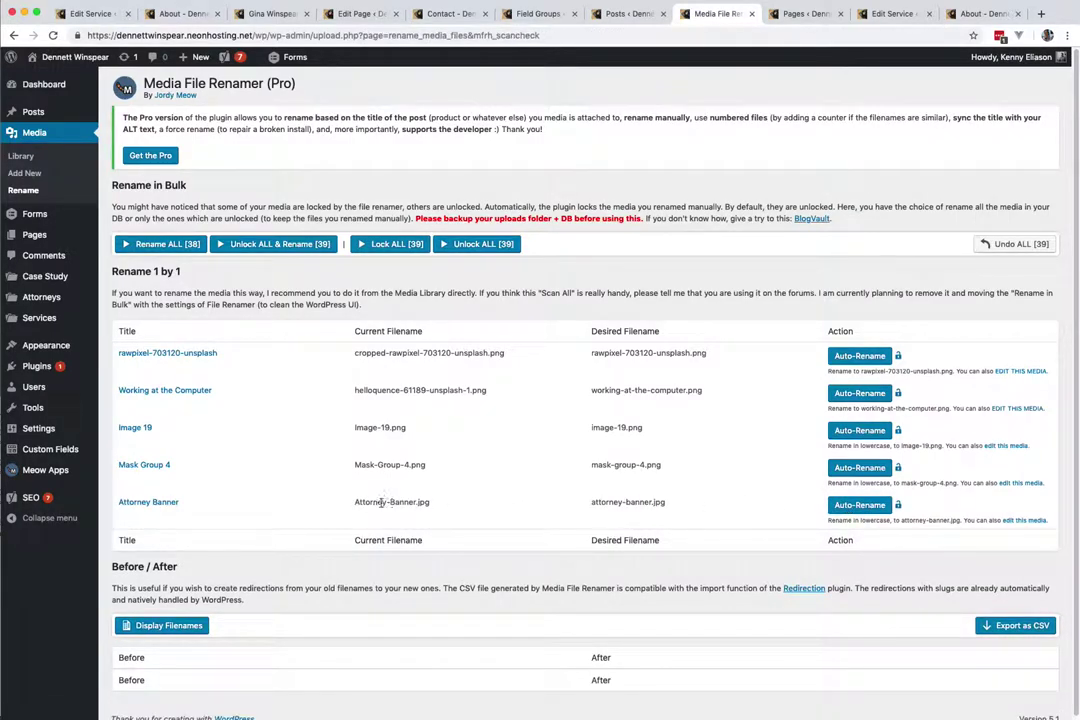
Step: Open the rawpixel-703120-unsplash media item in a new tab and change its title to Contract Law Attorneys
left_click(197, 355, "super")
key("ctrl+Tab")
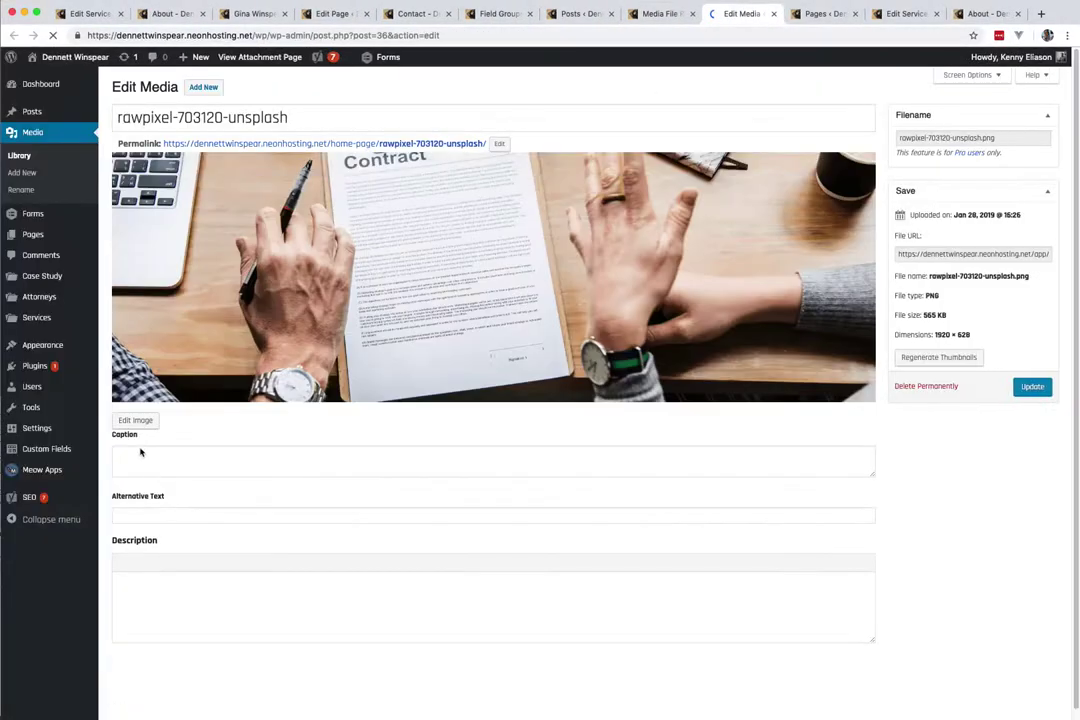
left_click_drag(296, 117, 131, 111)
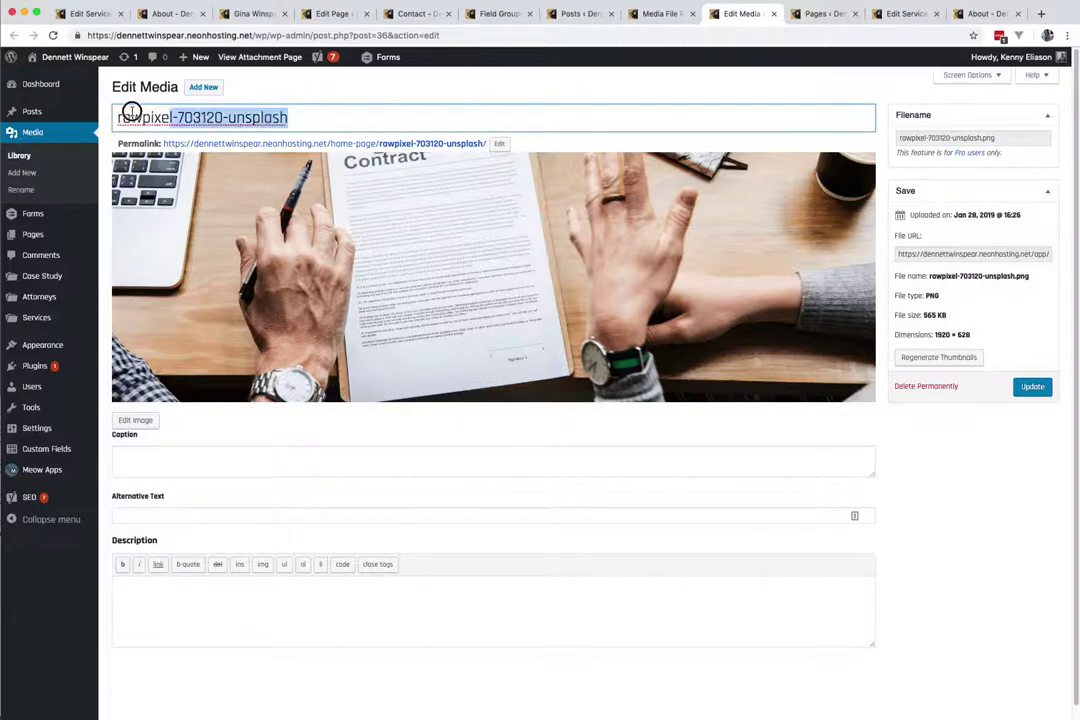
mouse_move(95, 112)
key("BackSpace")
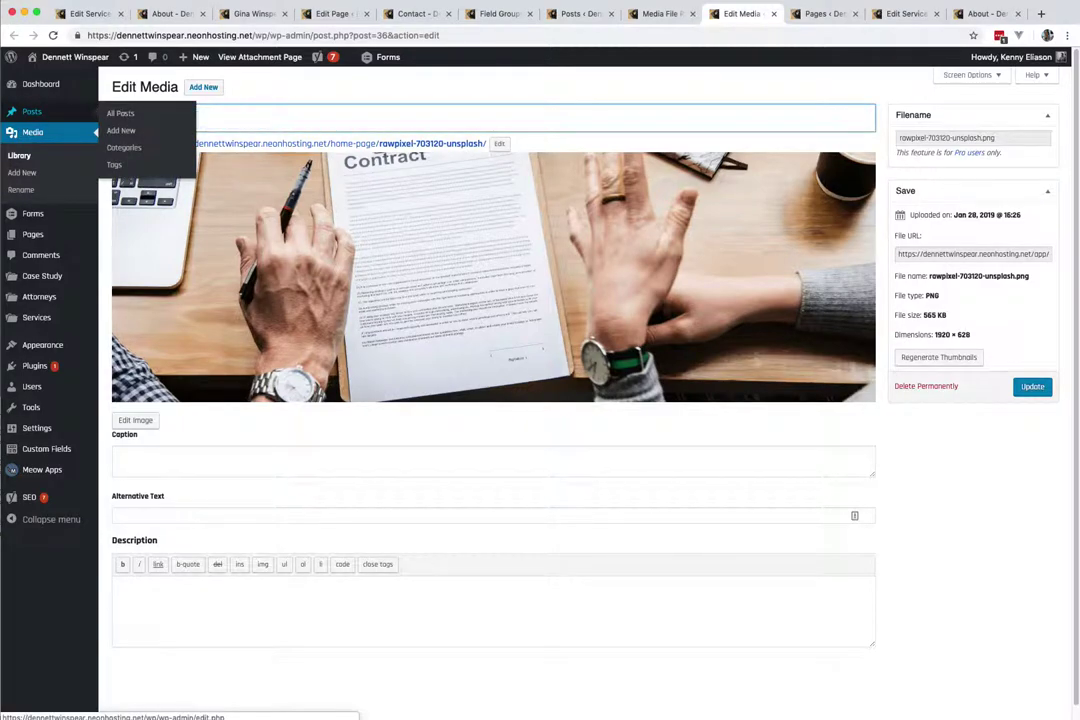
type("w")
key("BackSpace")
key("BackSpace")
type("Attorneys")
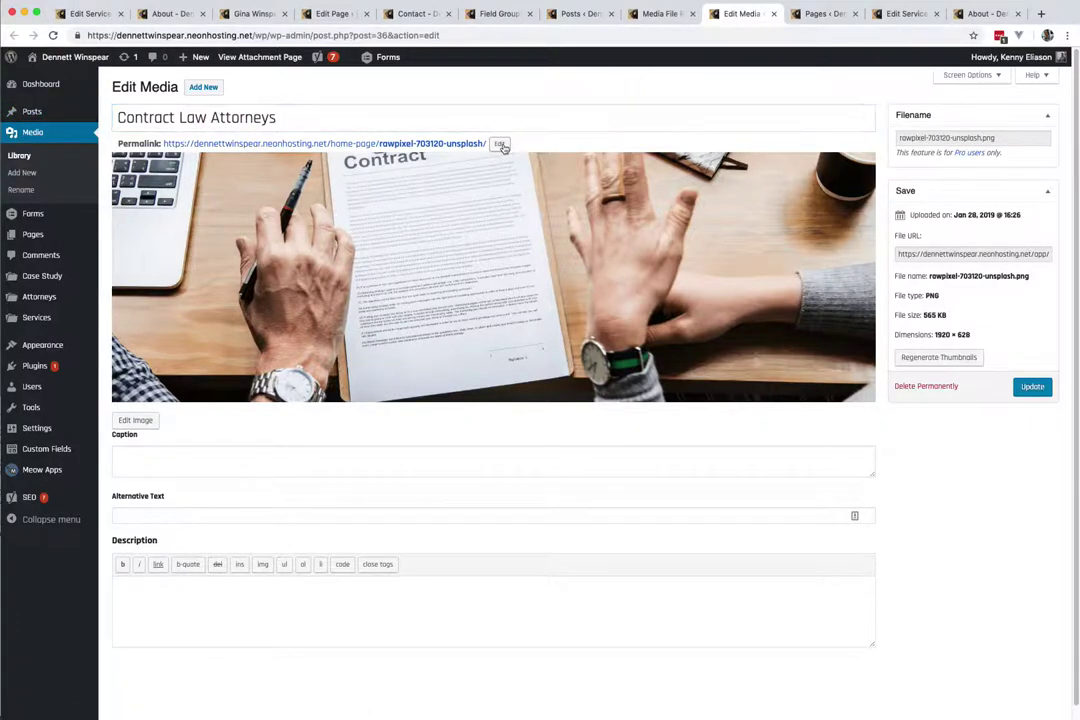
Step: Clear the contract image's permalink slug so it regenerates from the title as contract-law-attorneys
left_click(499, 144)
key("BackSpace")
left_click(520, 144)
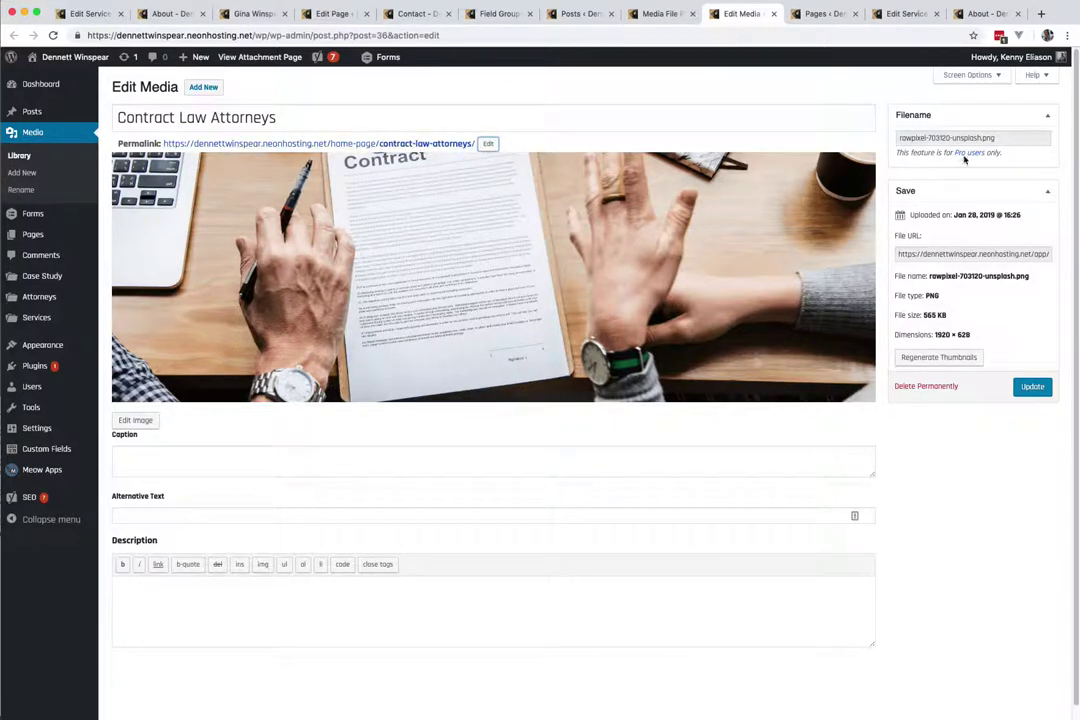
Step: Copy the title Contract Law Attorneys into the contract image's alternative text and update the media item
left_click_drag(410, 120, 117, 118)
key("ctrl+c")
left_click(224, 516)
key("ctrl+v")
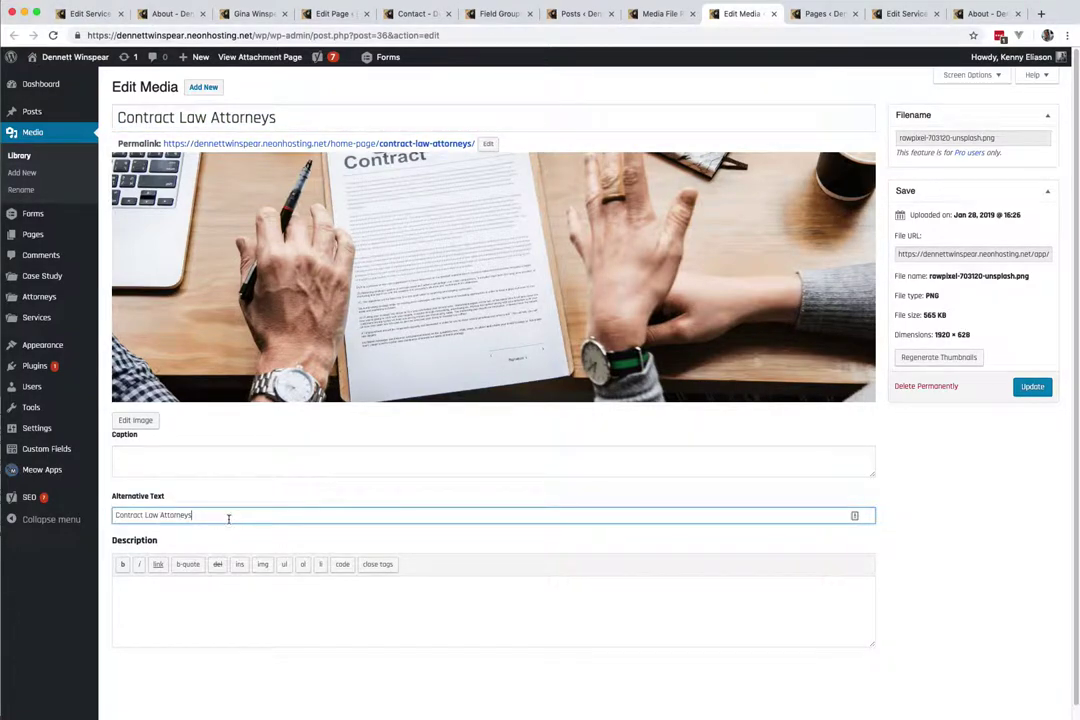
left_click(1031, 388)
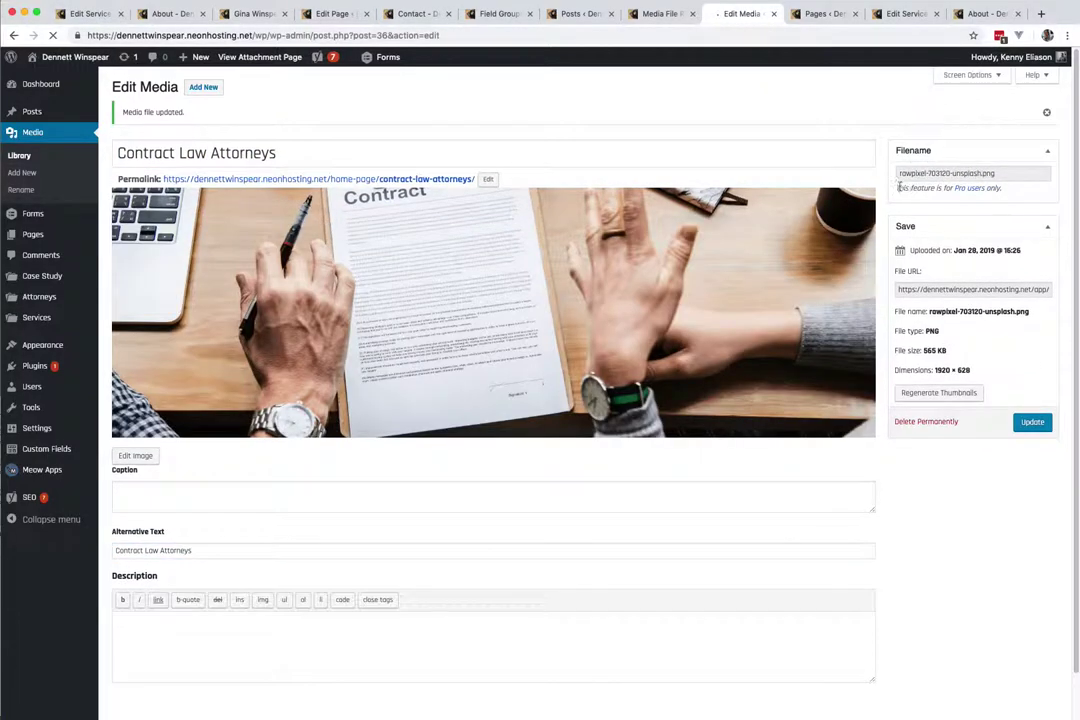
left_click_drag(904, 173, 996, 174)
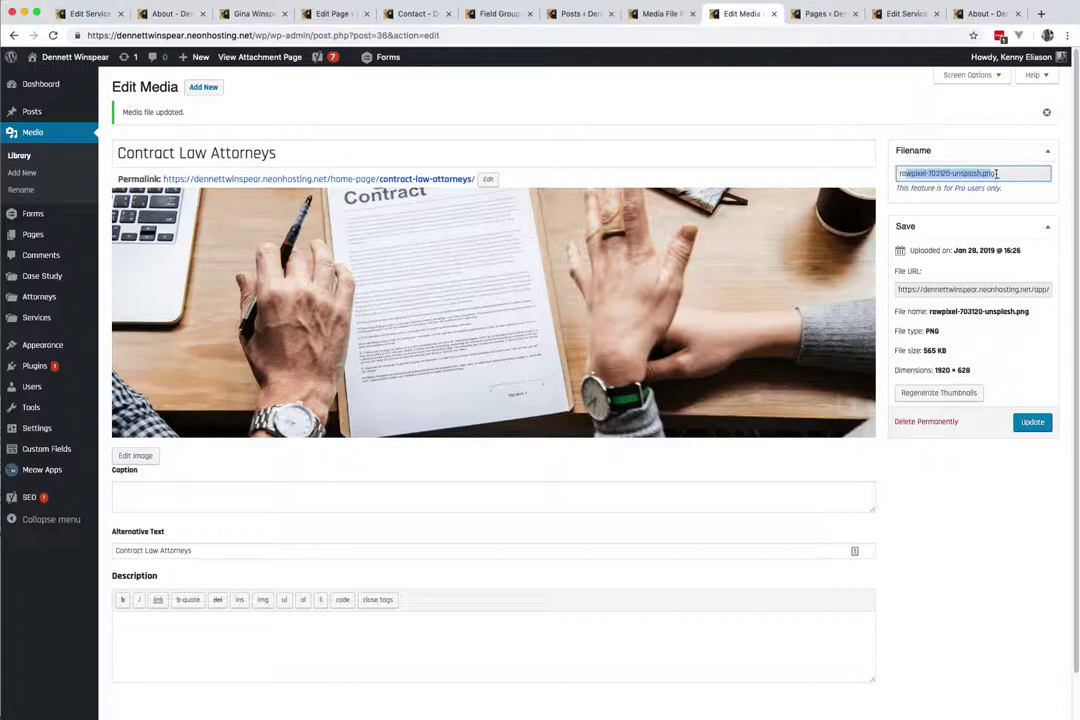
left_click(1032, 421)
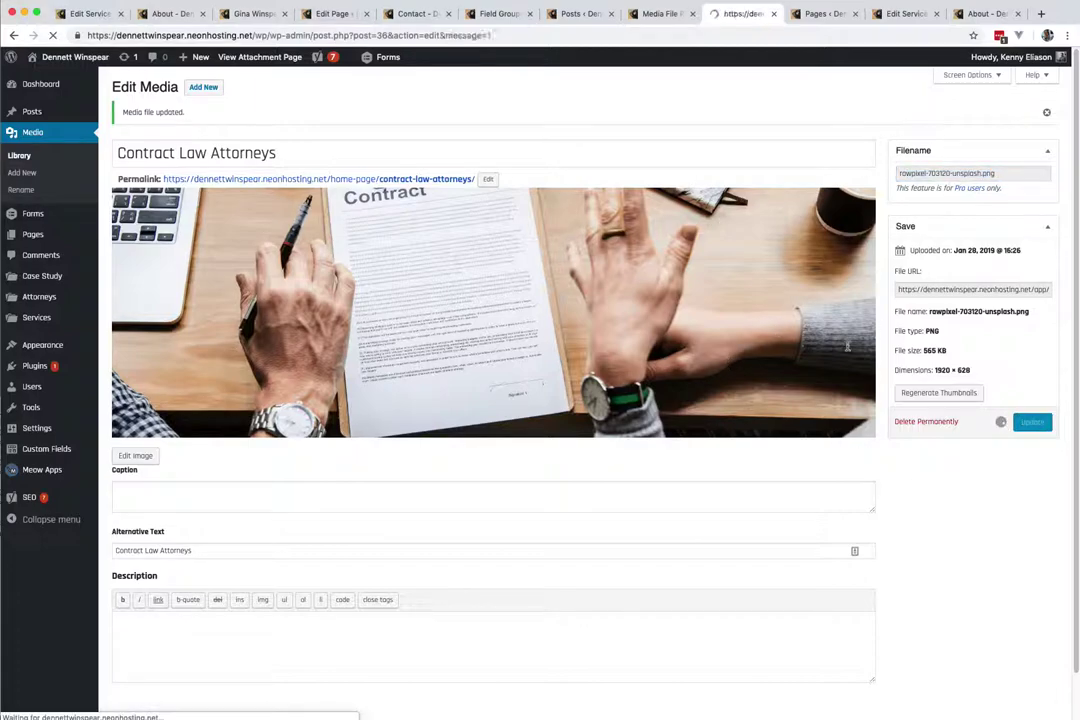
Step: Rescan all media for naming issues in Media File Renamer and auto-rename the contract image's file to match its title
left_click(21, 189)
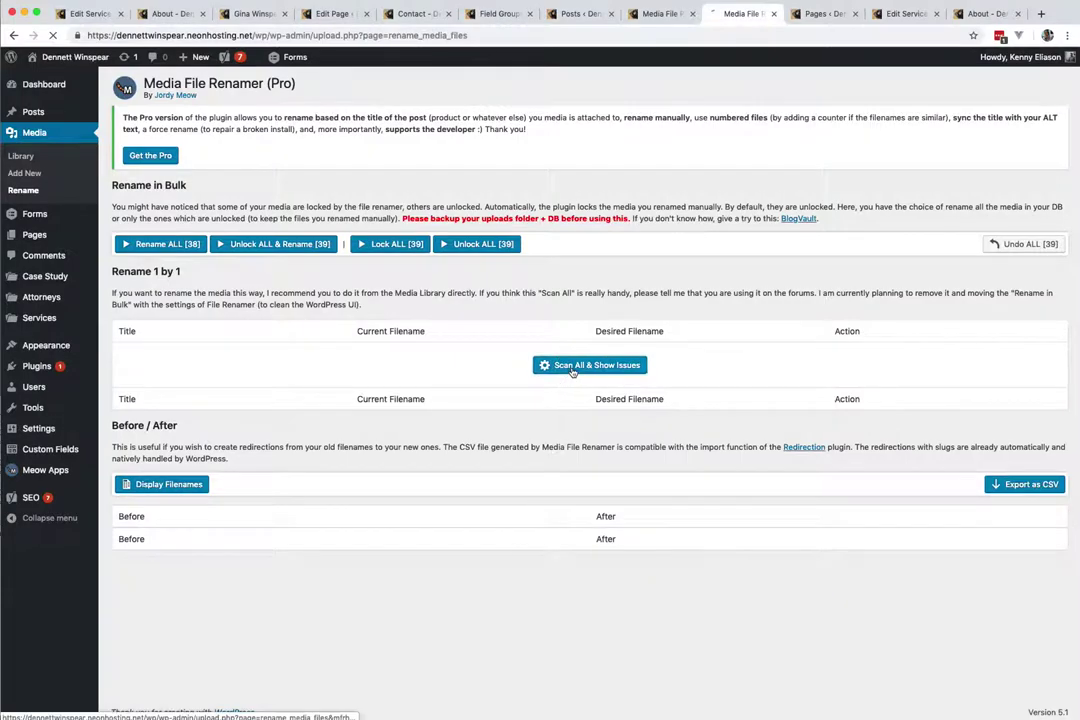
left_click(589, 365)
left_click(852, 355)
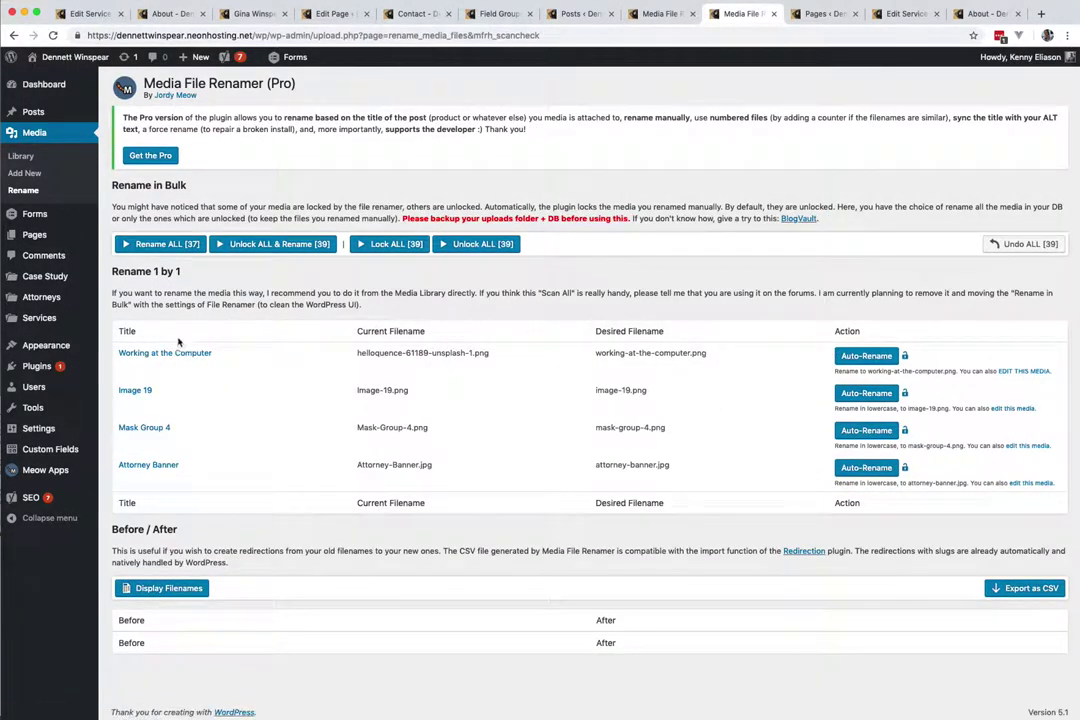
Step: Permanently delete the laptop images working-with-dennett-winspear.png and helloquence-61189-unsplash-2.png from the Media Library
left_click(21, 155)
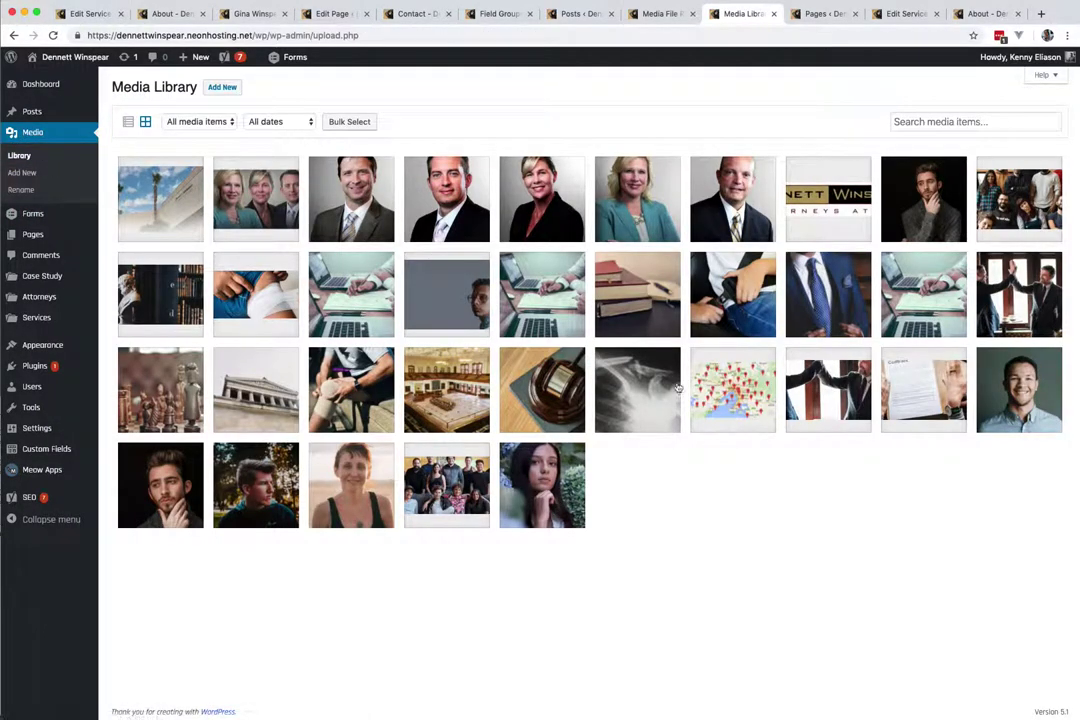
left_click(903, 308)
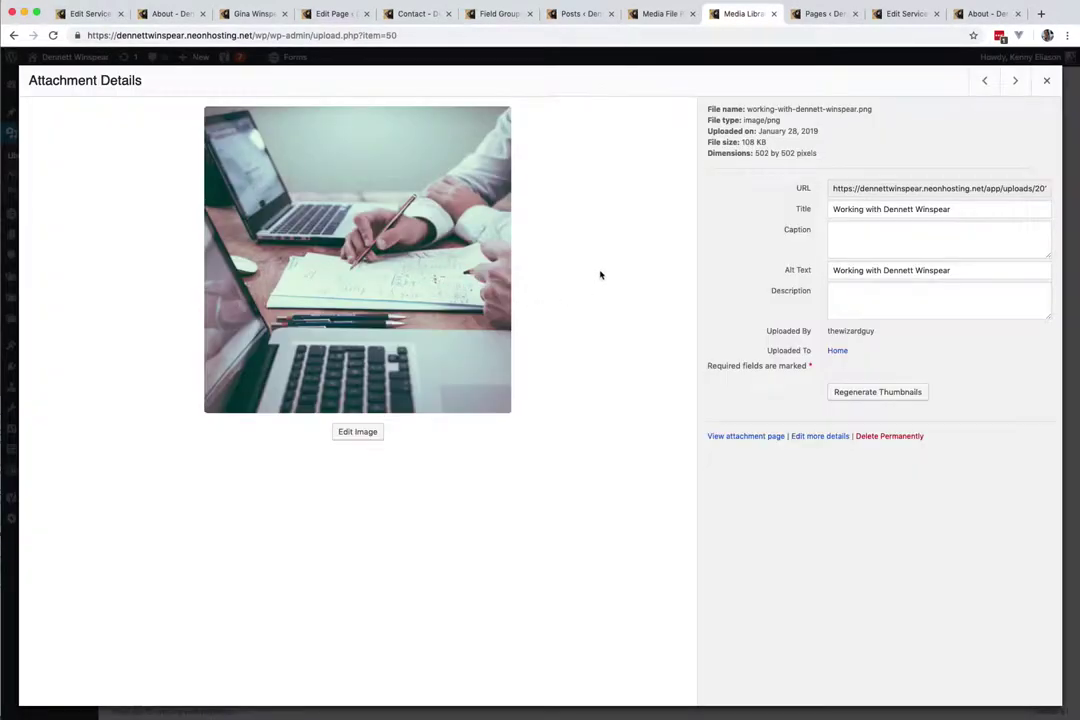
left_click(900, 437)
left_click(646, 139)
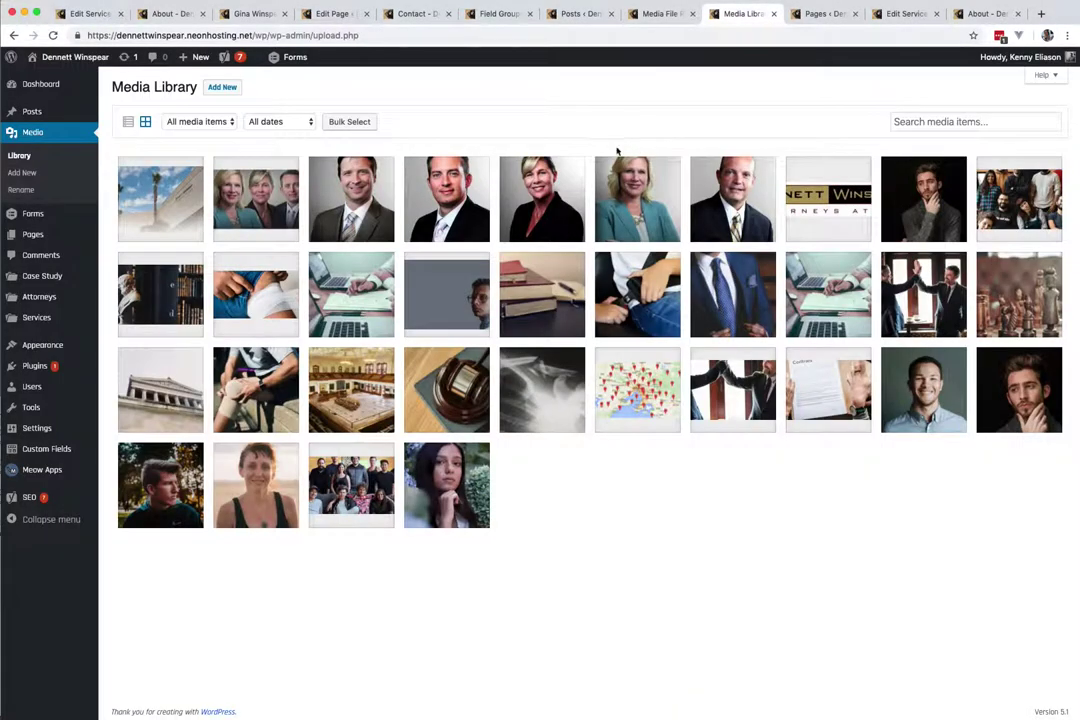
left_click(352, 292)
left_click(895, 436)
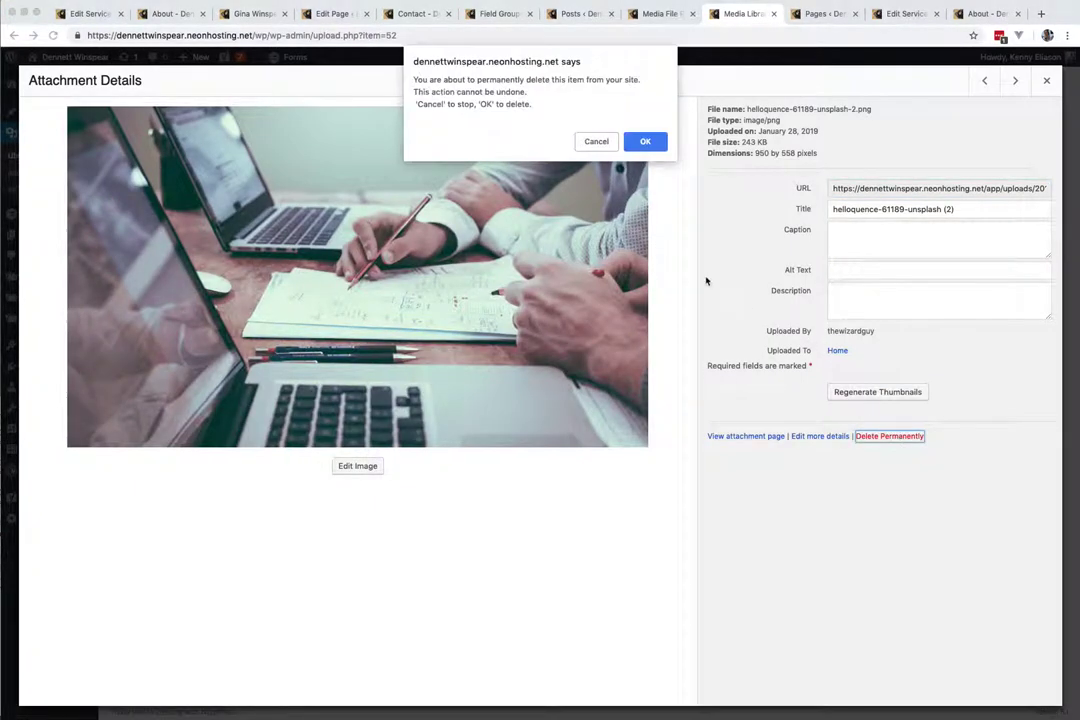
left_click(640, 141)
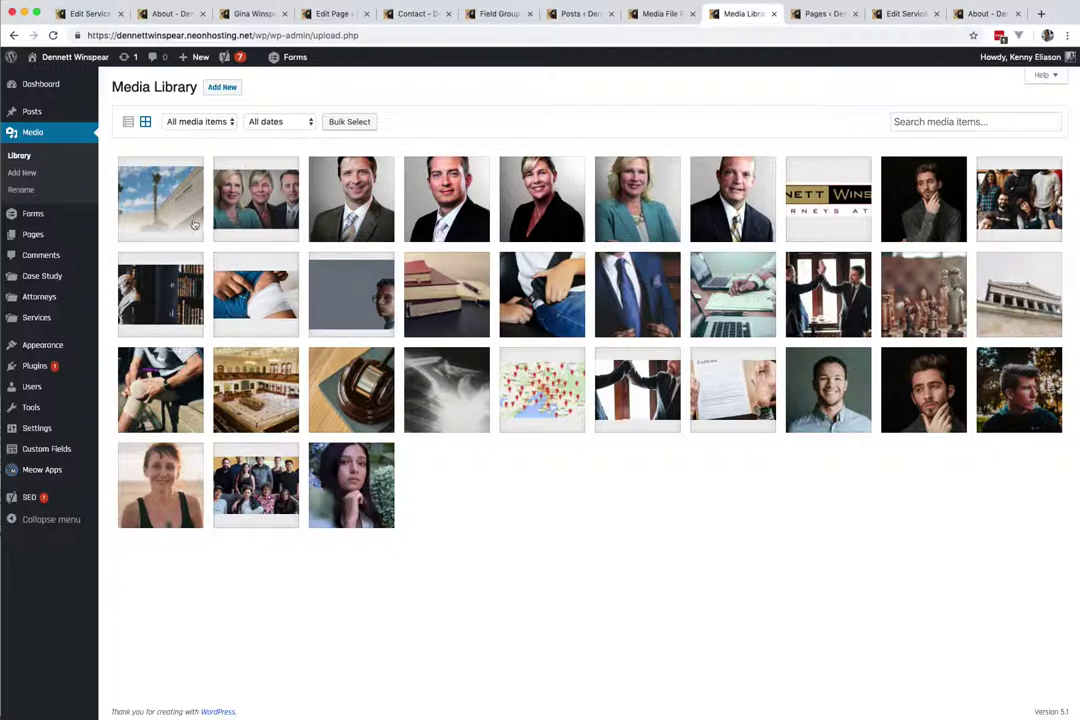
Step: Permanently delete the two group photos, the one in the library's last row and Mask-Group-4.png
left_click(257, 478)
left_click(878, 436)
left_click(648, 142)
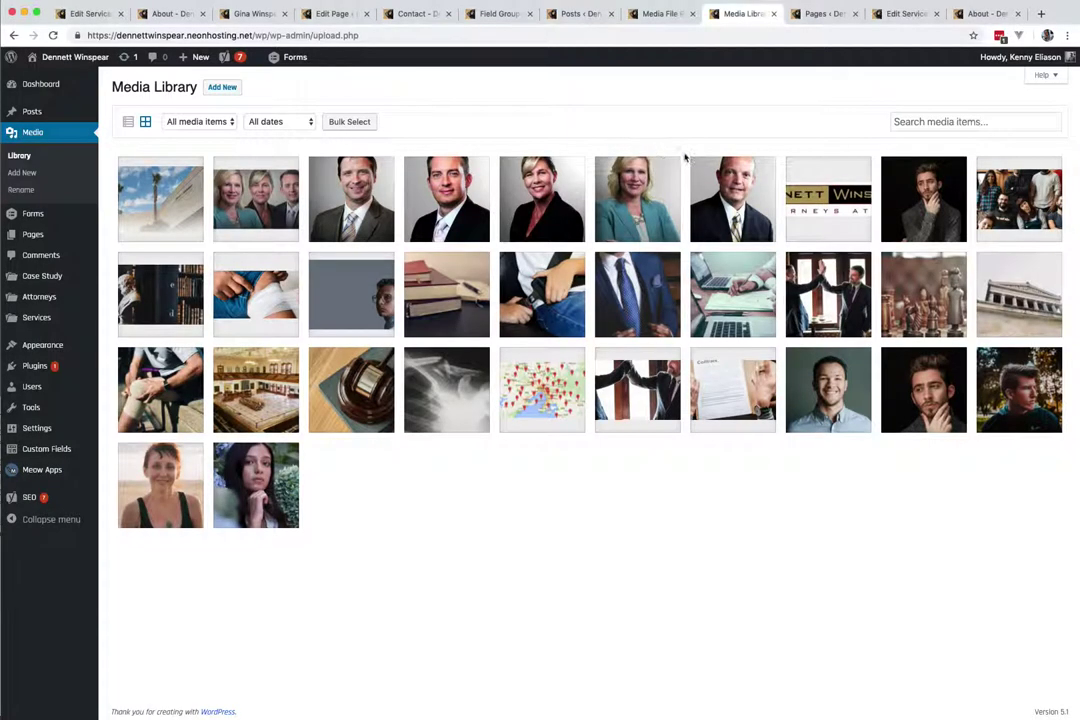
left_click(1012, 203)
left_click(878, 436)
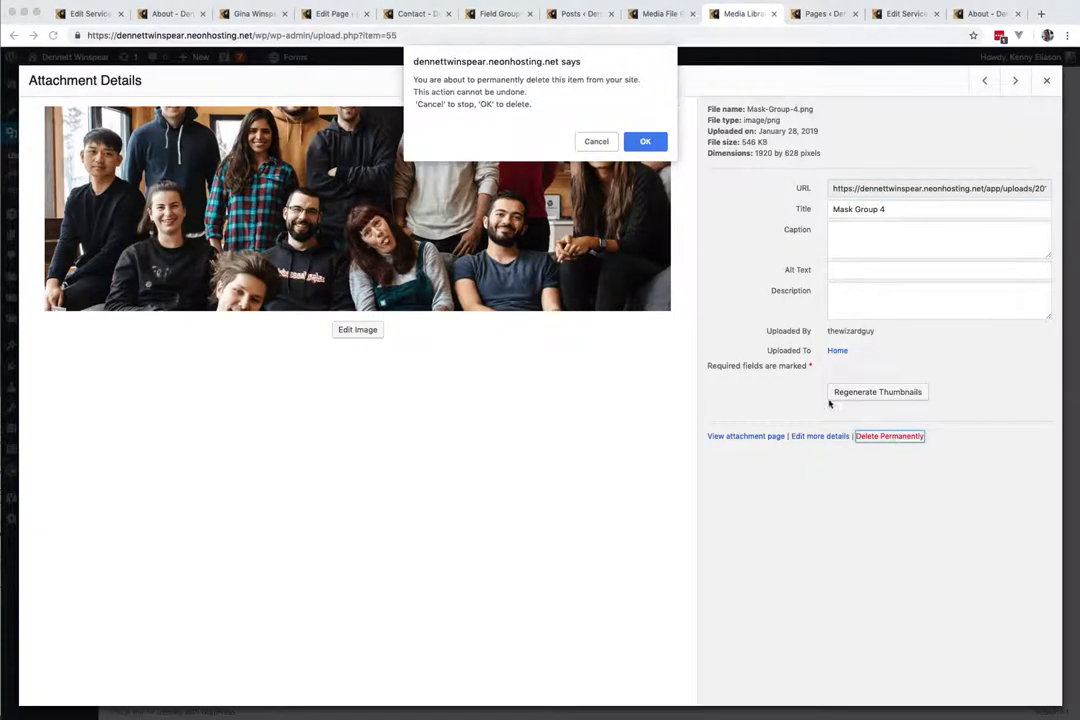
left_click(648, 142)
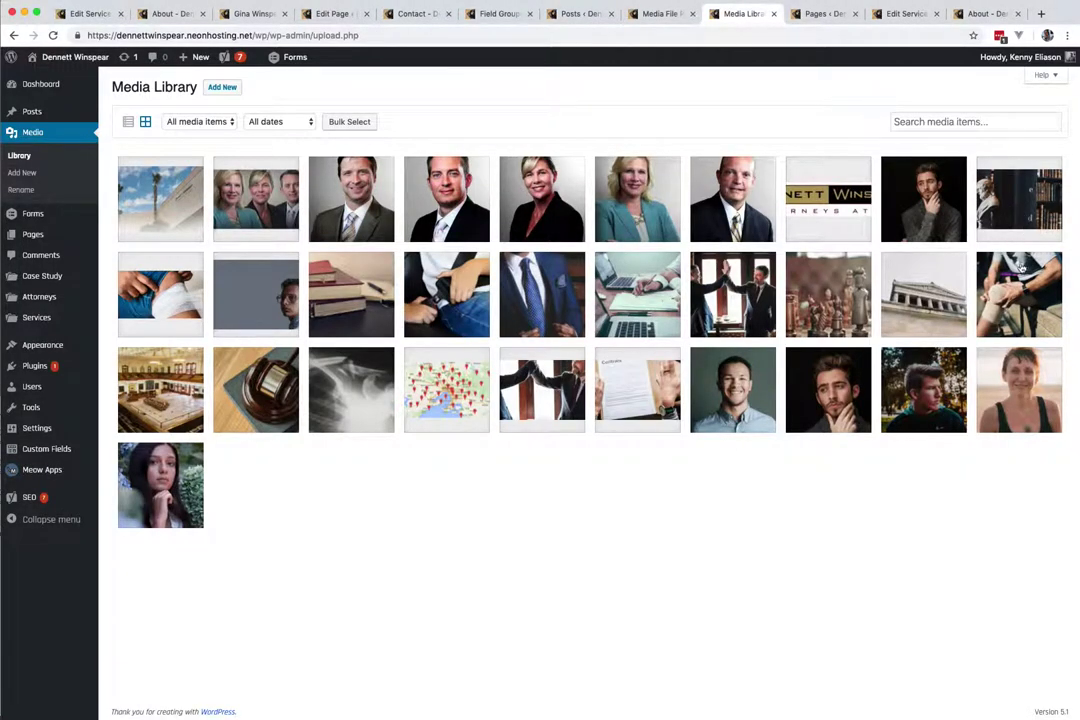
Step: View the attachment details of the smiling man's portrait and return to the Media Library
left_click(753, 405)
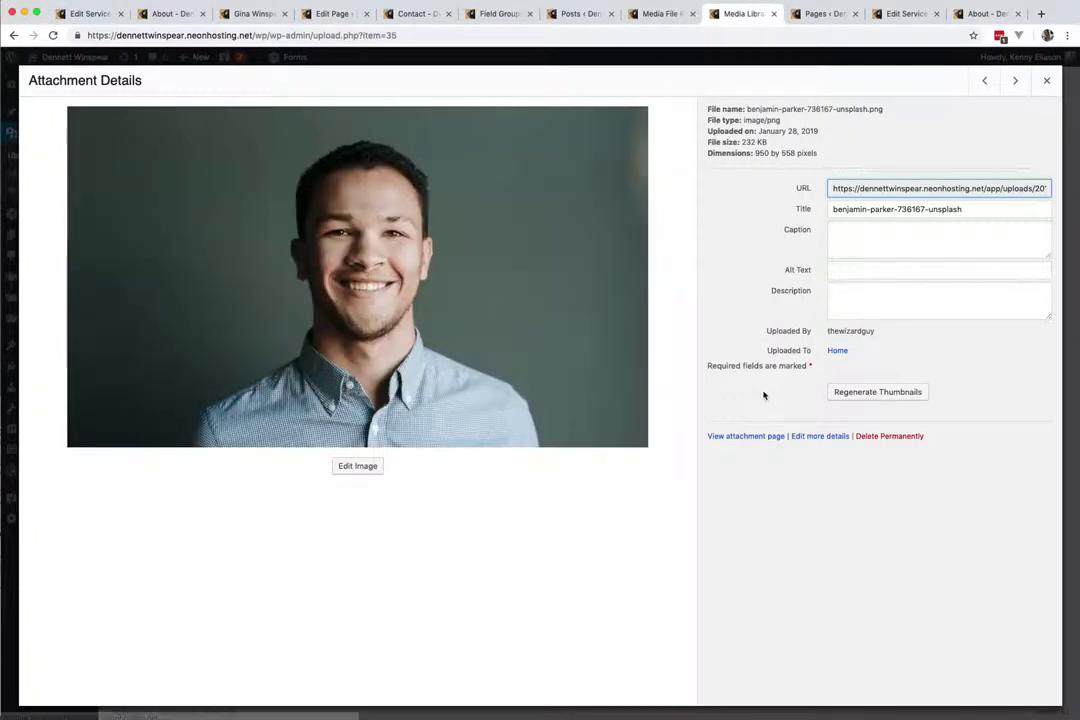
left_click(1047, 82)
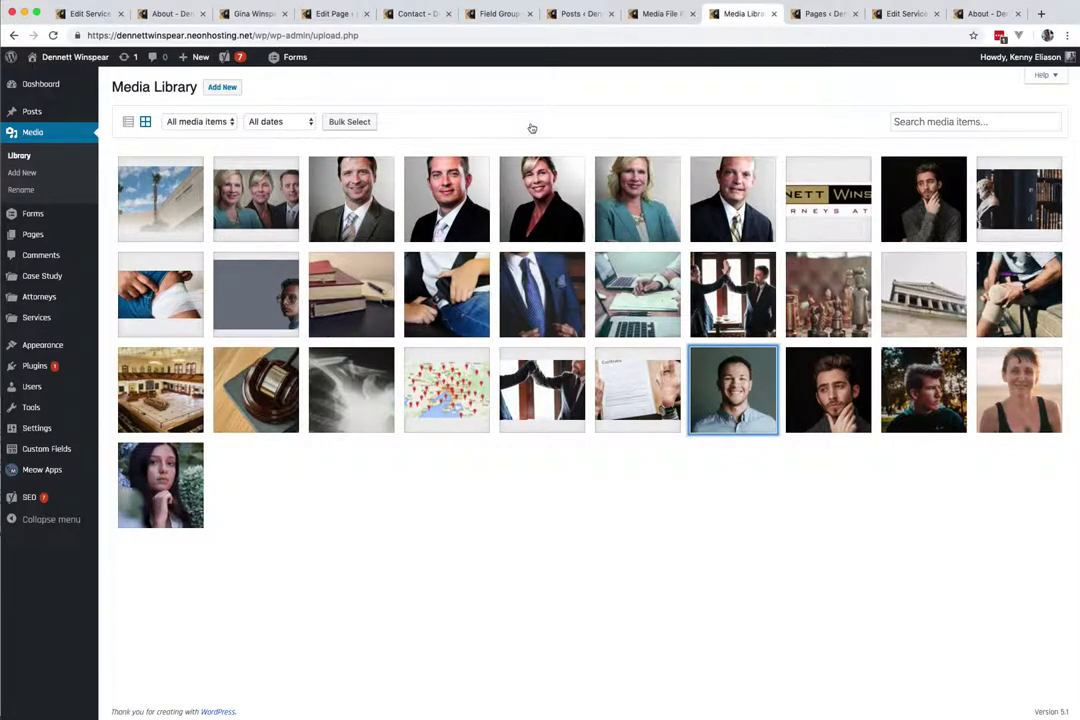
Step: Switch to Screaming Frog, rerun the crawl of dennettwinspear.neonhosting.net and filter the images by Missing Alt Text
key("super+Tab")
left_click(728, 102)
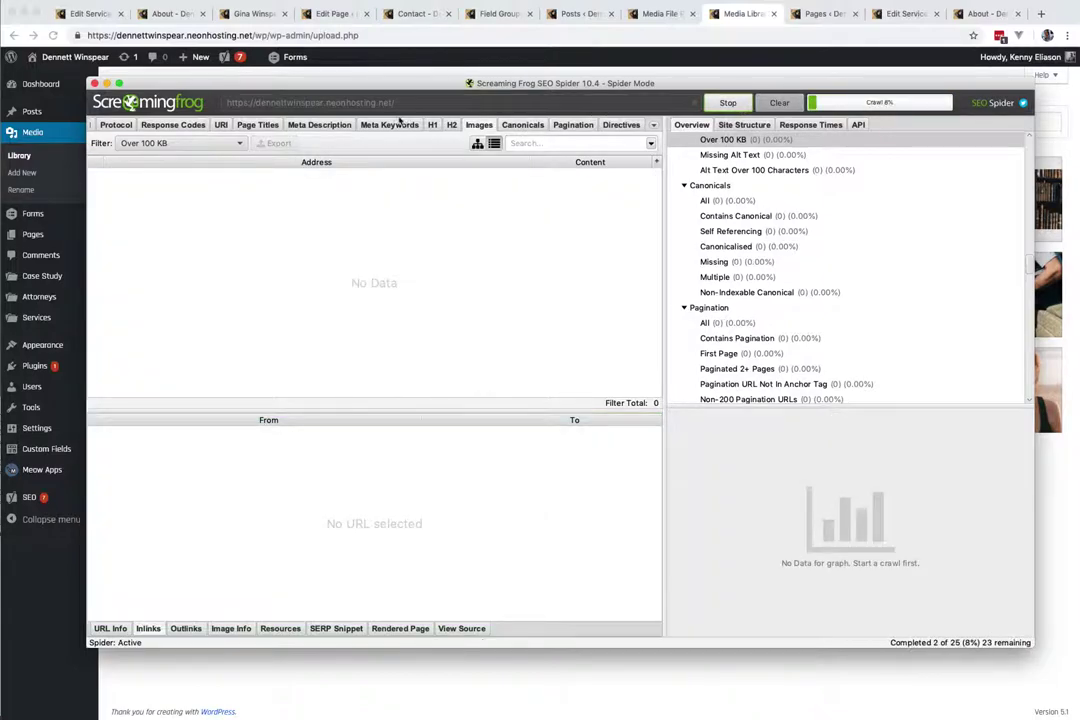
left_click(240, 143)
left_click(155, 131)
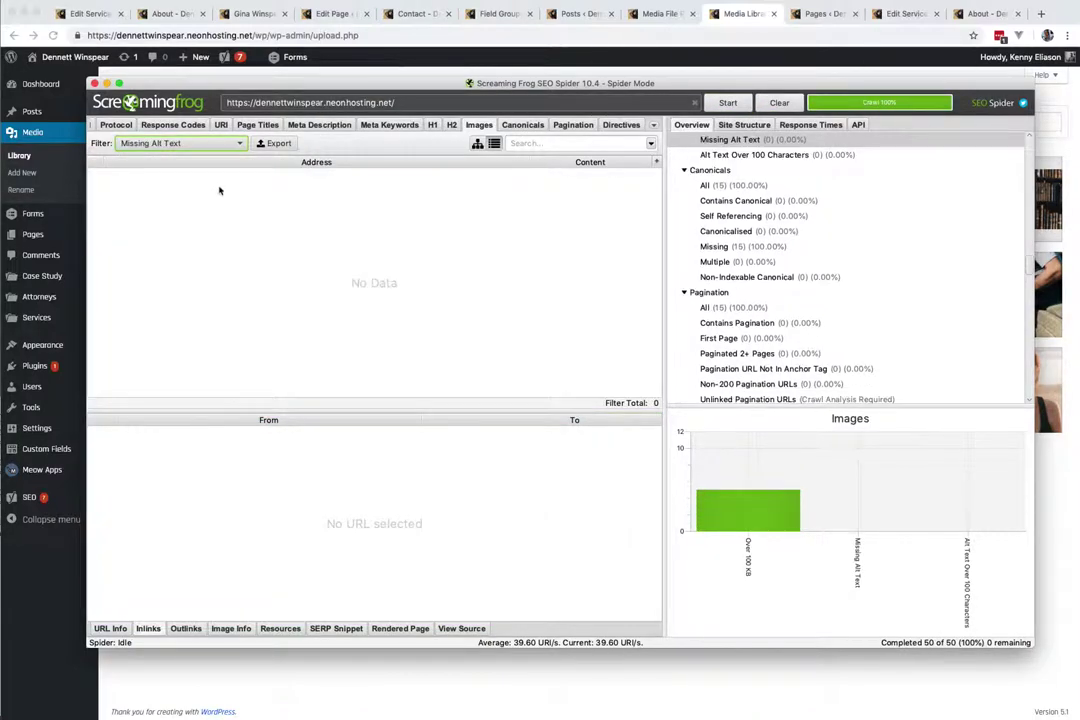
Step: Filter the crawled images by Alt Text Over 100 Characters, and finally by Over 100 KB
left_click(228, 146)
left_click(198, 210)
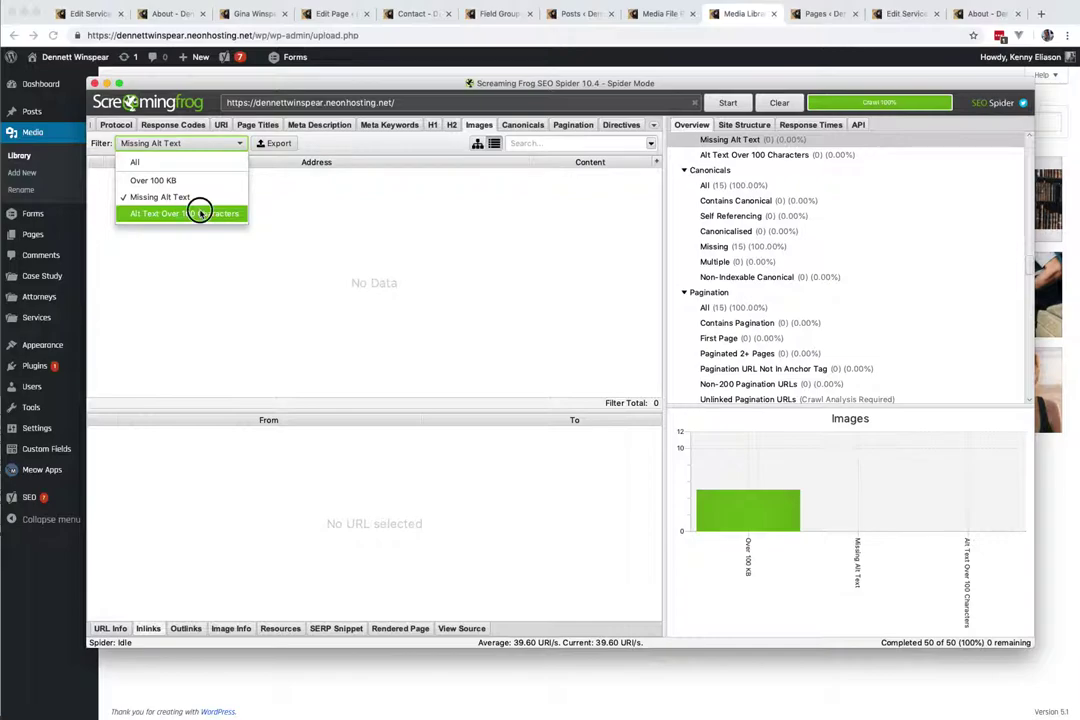
left_click(216, 146)
left_click(150, 177)
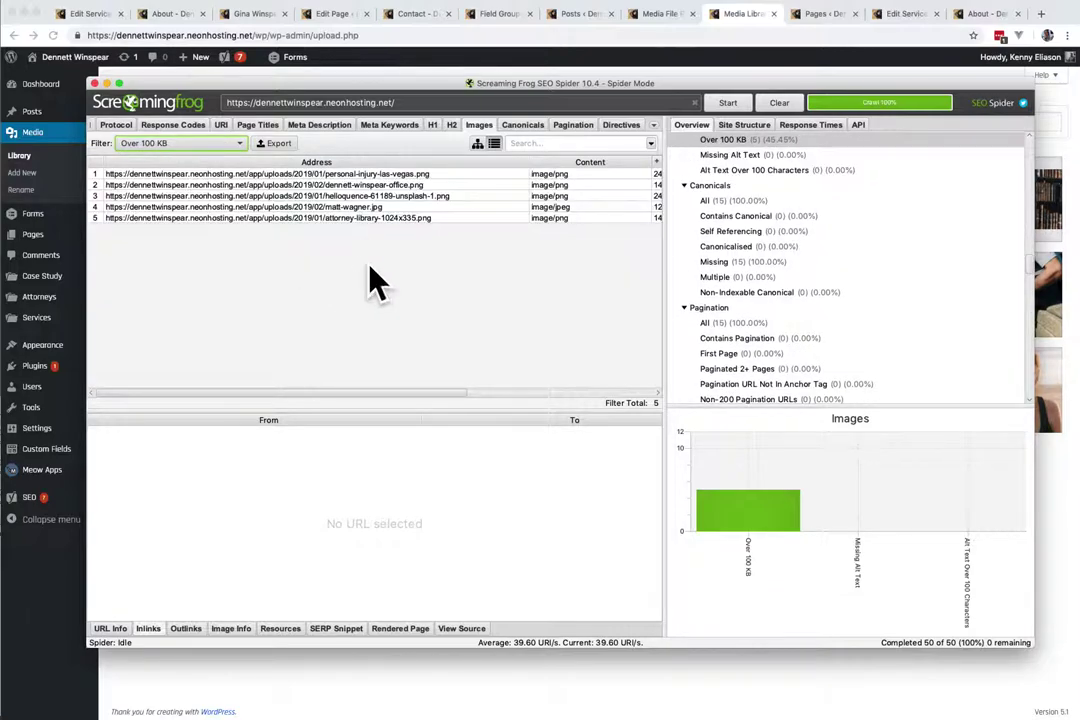